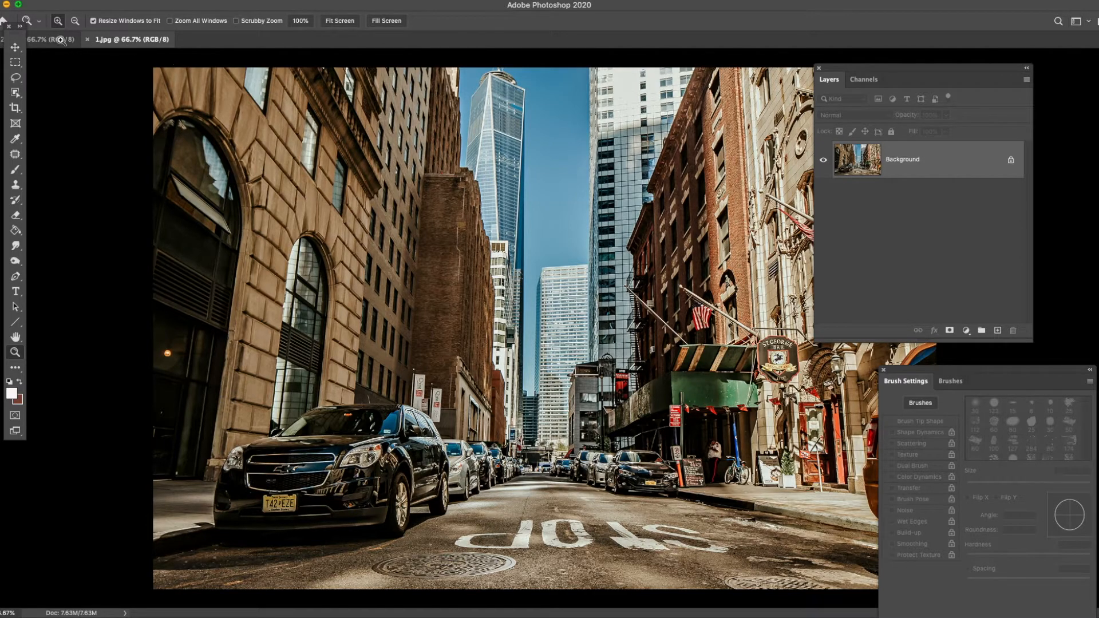
{"action": "left_click", "coordinate": [541, 310]}
{"action": "right_click", "coordinate": [532, 214]}
{"action": "left_click", "coordinate": [549, 219]}
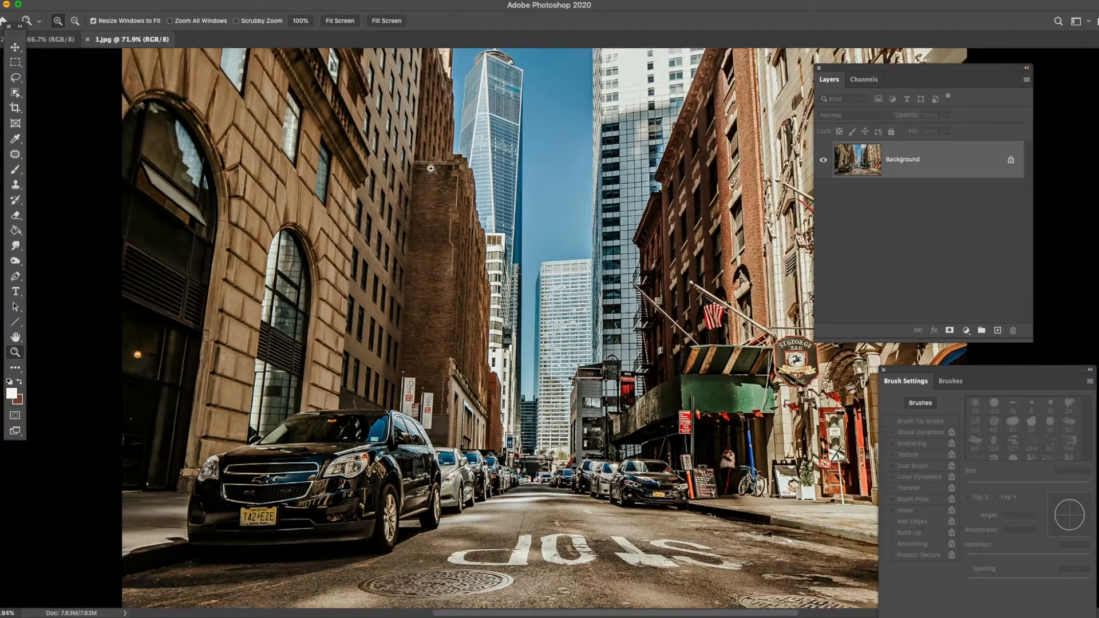
- Select the entire canvas of the photo of the red-haired woman and copy it
{"action": "left_click", "coordinate": [57, 40]}
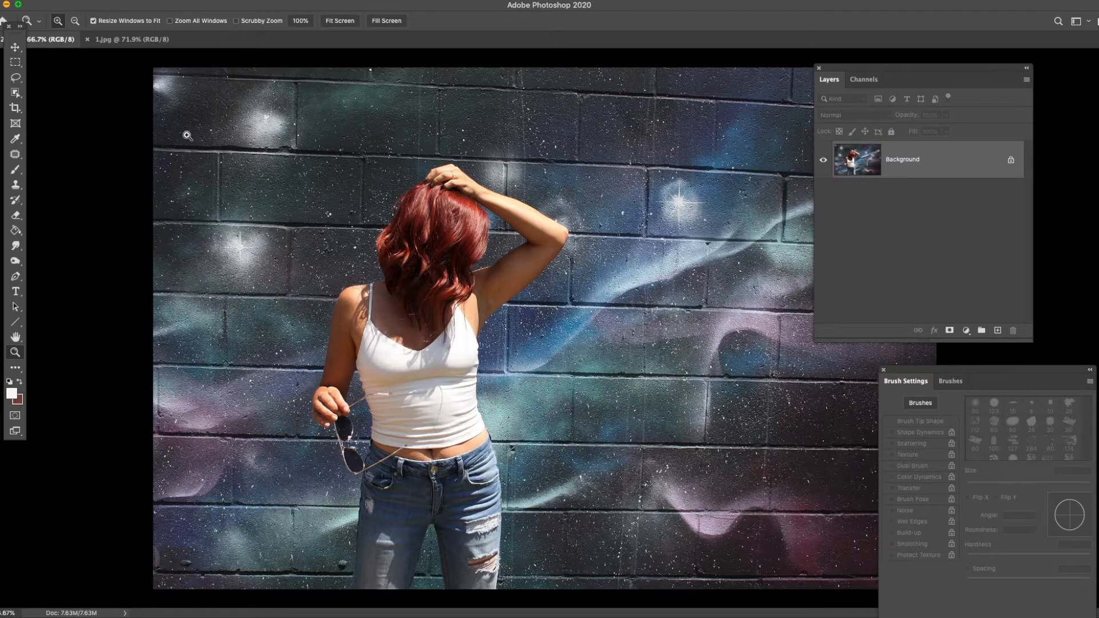
{"action": "left_click", "coordinate": [231, 0]}
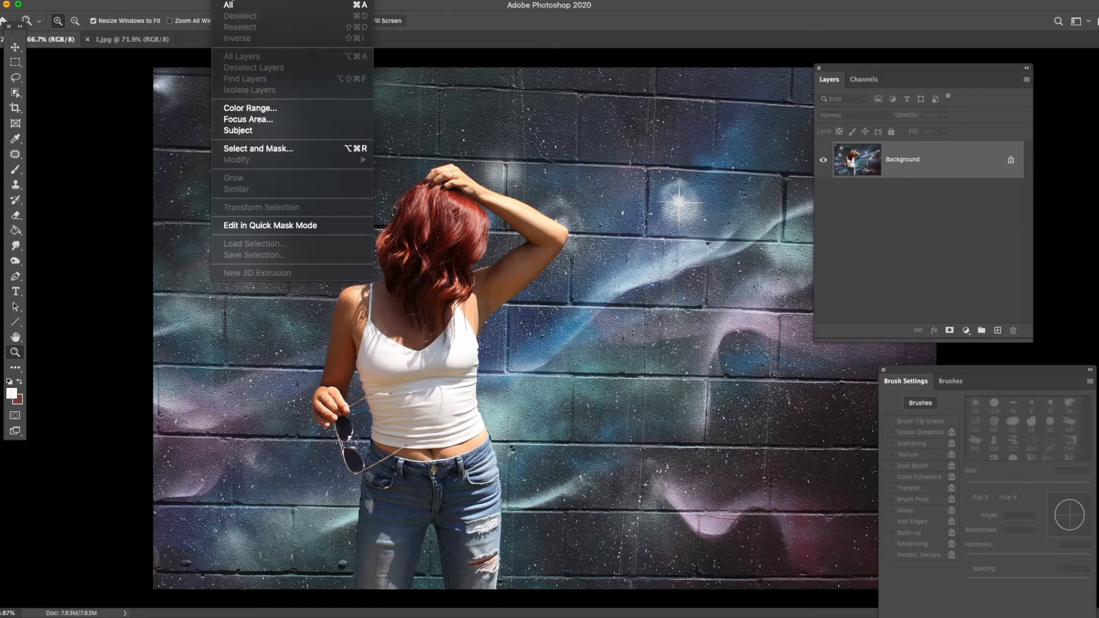
{"action": "left_click", "coordinate": [228, 4]}
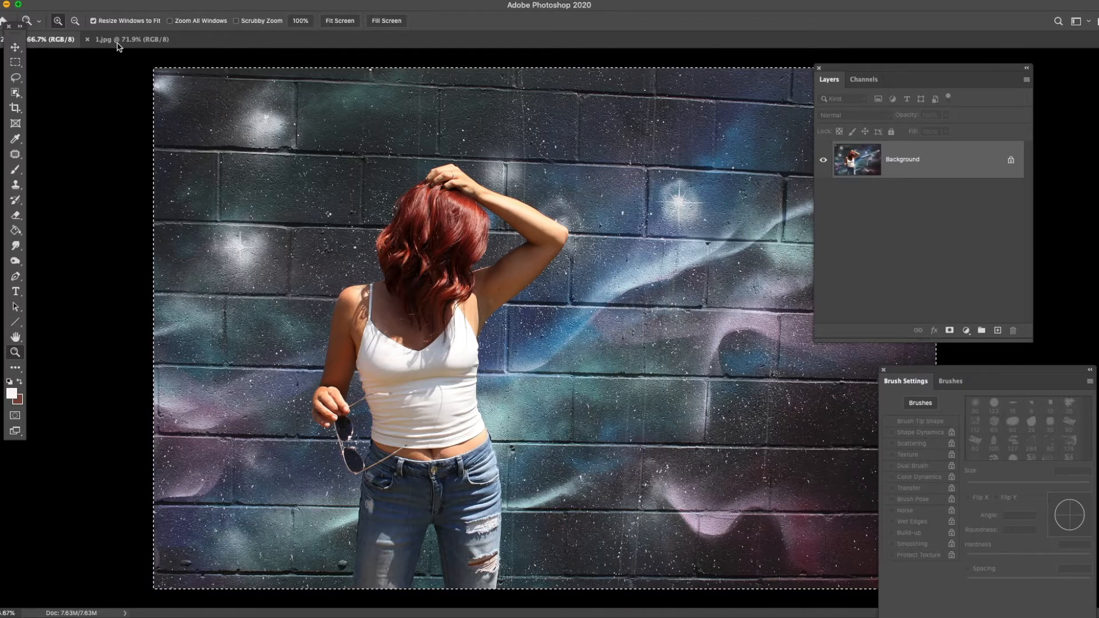
{"action": "left_click", "coordinate": [106, 1]}
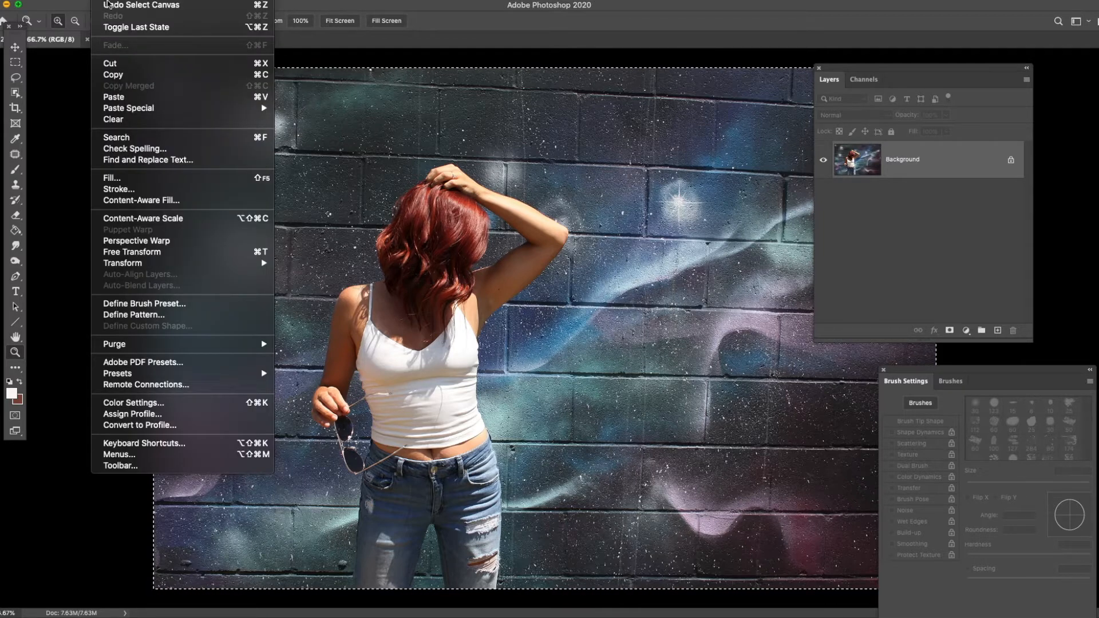
{"action": "left_click", "coordinate": [116, 75]}
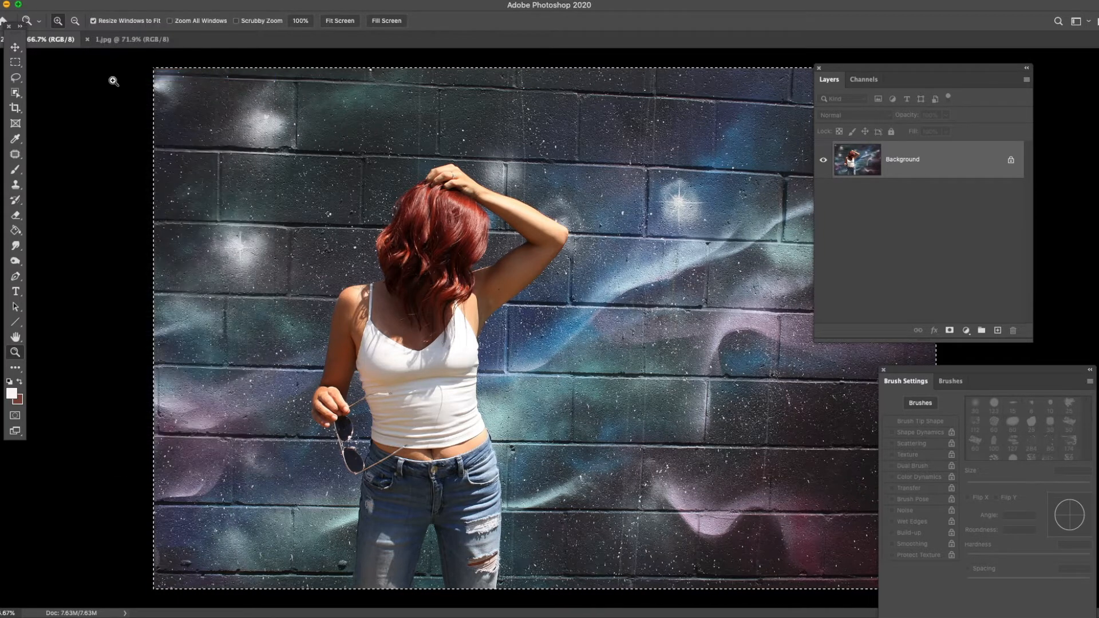
- Paste the copied photo into 1.jpg as a new layer and move it slightly upward over the street scene
{"action": "left_click", "coordinate": [131, 40]}
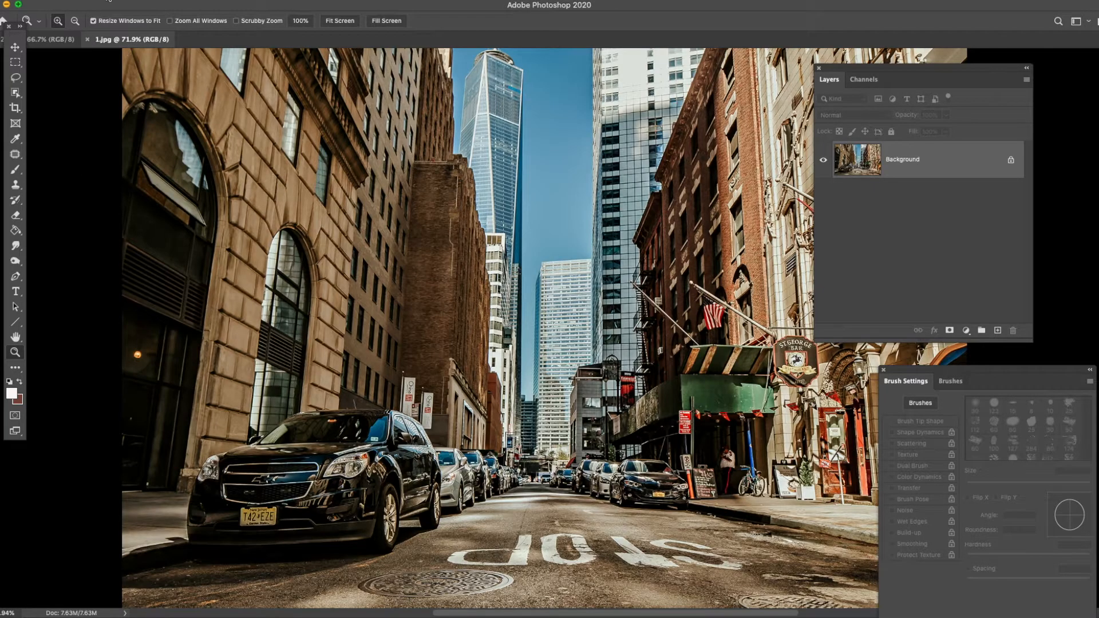
{"action": "left_click", "coordinate": [109, 2]}
{"action": "left_click", "coordinate": [113, 92]}
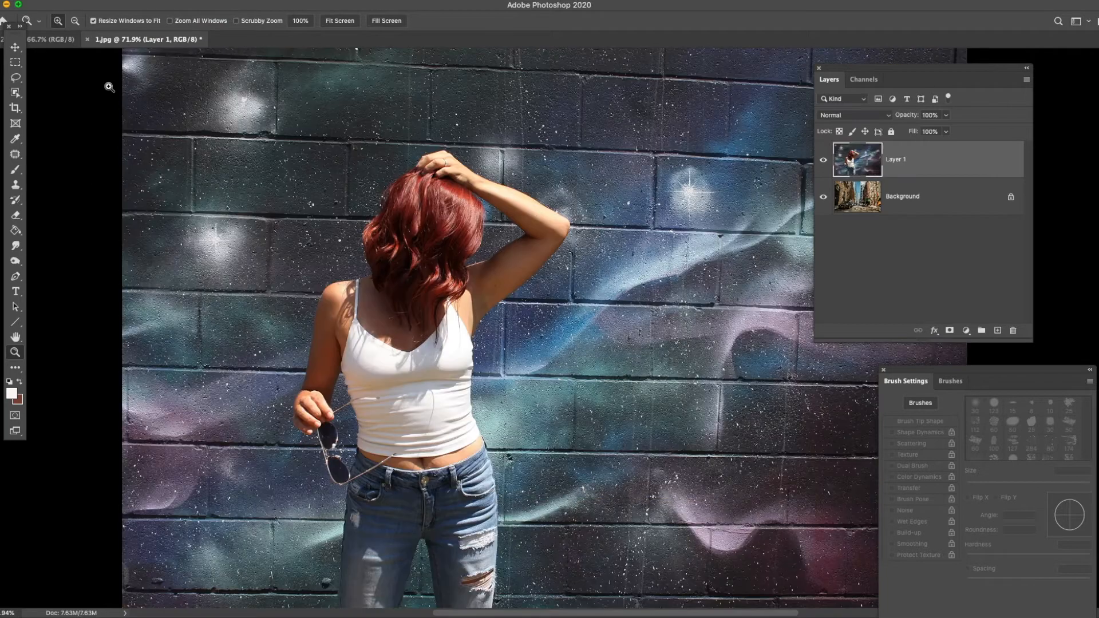
{"action": "left_click", "coordinate": [15, 47]}
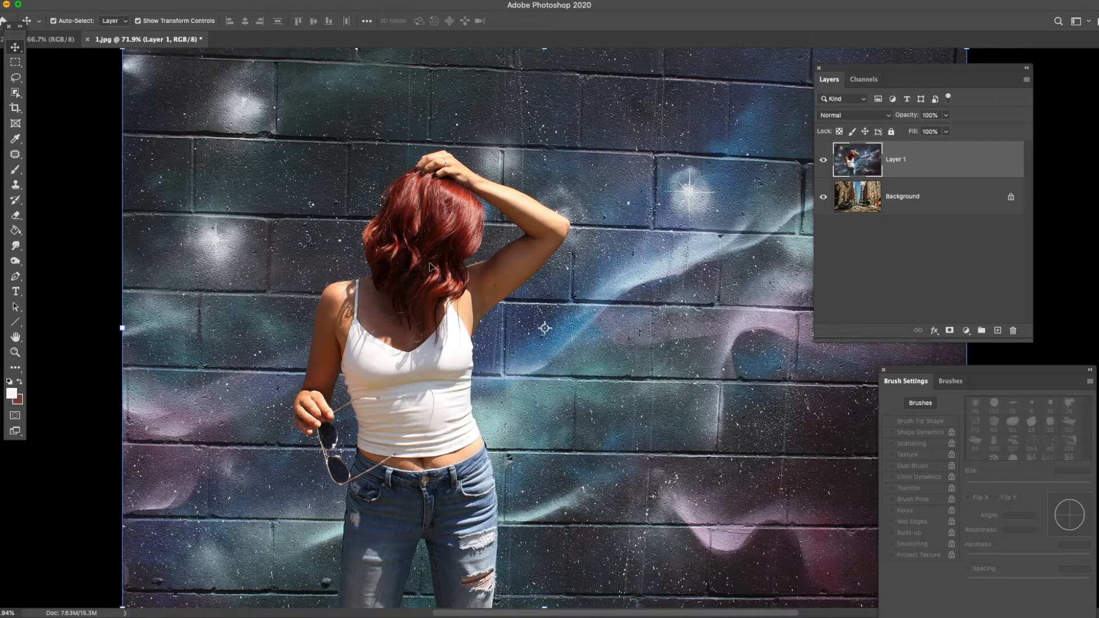
{"action": "left_click_drag", "start_coordinate": [431, 268], "coordinate": [428, 232]}
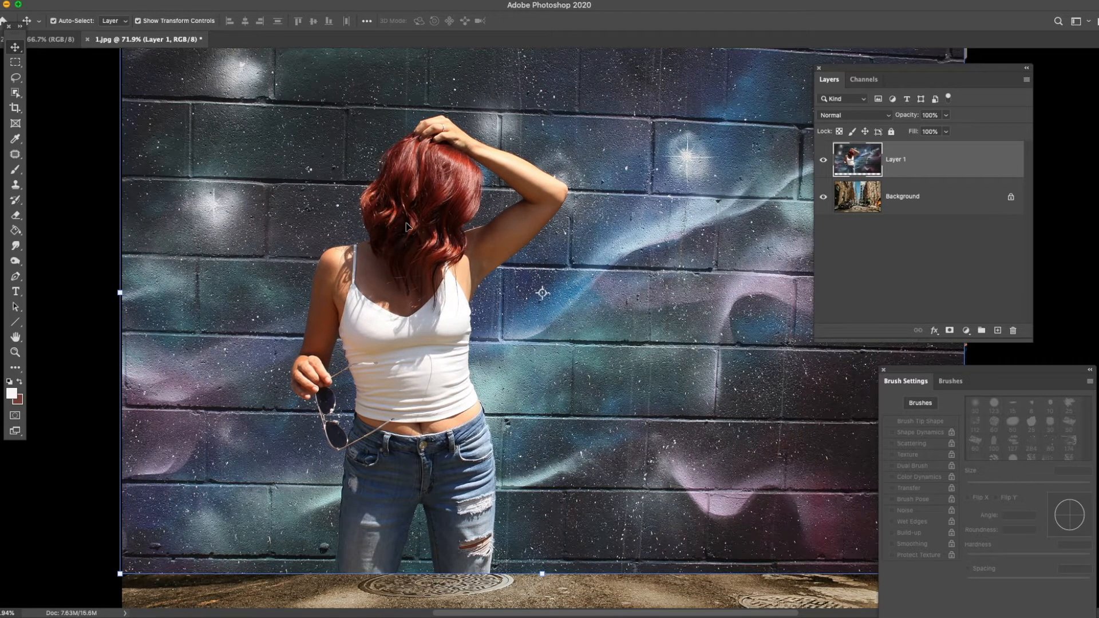
- Select the woman on Layer 1 with the Object Selection tool in Lasso mode and turn the selection into a layer mask
{"action": "left_click", "coordinate": [15, 93]}
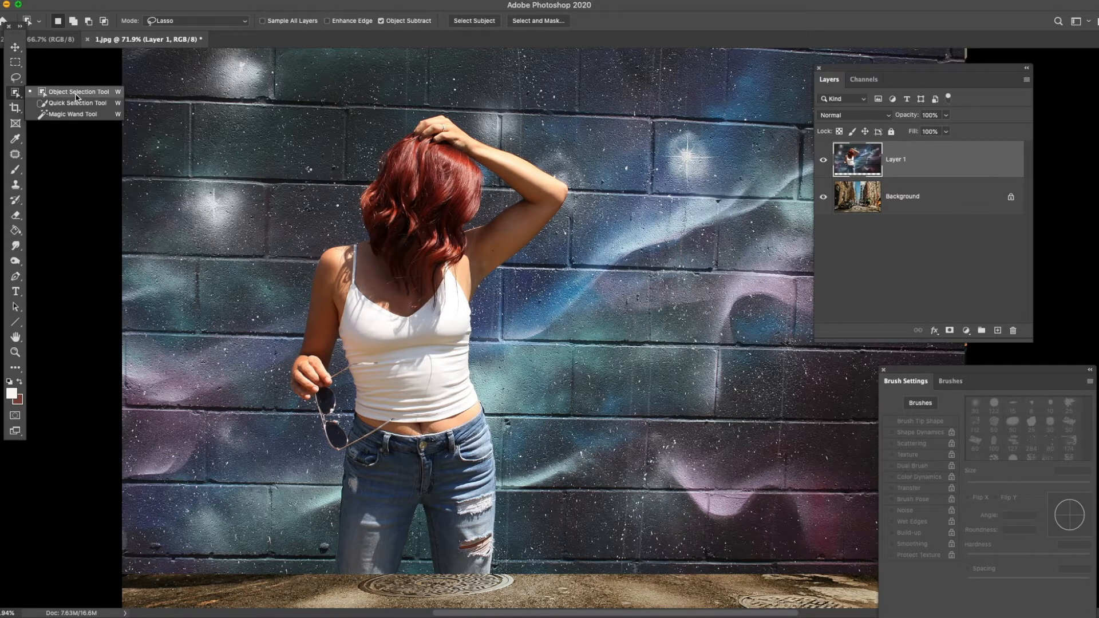
{"action": "left_click", "coordinate": [99, 94]}
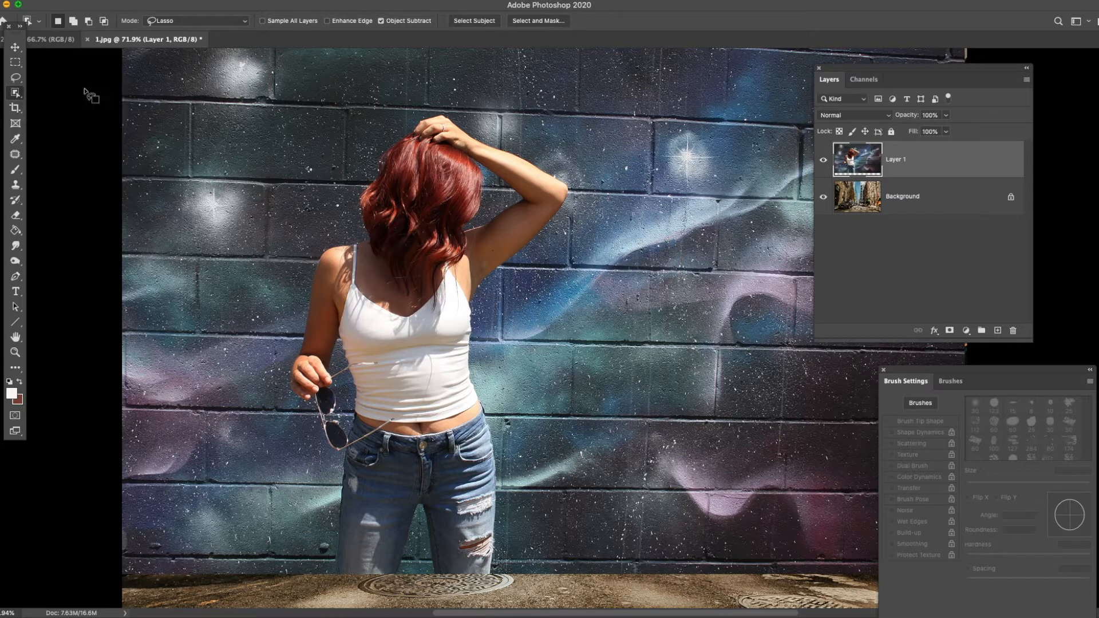
{"action": "mouse_move", "coordinate": [409, 119]}
{"action": "left_mouse_down"}
{"action": "mouse_move", "coordinate": [357, 179]}
{"action": "mouse_move", "coordinate": [351, 228]}
{"action": "mouse_move", "coordinate": [316, 246]}
{"action": "mouse_move", "coordinate": [288, 352]}
{"action": "mouse_move", "coordinate": [291, 401]}
{"action": "mouse_move", "coordinate": [318, 438]}
{"action": "mouse_move", "coordinate": [327, 478]}
{"action": "mouse_move", "coordinate": [323, 544]}
{"action": "mouse_move", "coordinate": [336, 583]}
{"action": "mouse_move", "coordinate": [406, 587]}
{"action": "mouse_move", "coordinate": [423, 519]}
{"action": "mouse_move", "coordinate": [429, 572]}
{"action": "mouse_move", "coordinate": [495, 567]}
{"action": "mouse_move", "coordinate": [506, 461]}
{"action": "mouse_move", "coordinate": [492, 401]}
{"action": "left_mouse_up"}
{"action": "mouse_move", "coordinate": [479, 341]}
{"action": "left_mouse_down"}
{"action": "mouse_move", "coordinate": [486, 303]}
{"action": "mouse_move", "coordinate": [565, 224]}
{"action": "mouse_move", "coordinate": [574, 193]}
{"action": "mouse_move", "coordinate": [553, 163]}
{"action": "mouse_move", "coordinate": [445, 110]}
{"action": "mouse_move", "coordinate": [407, 121]}
{"action": "left_mouse_up"}
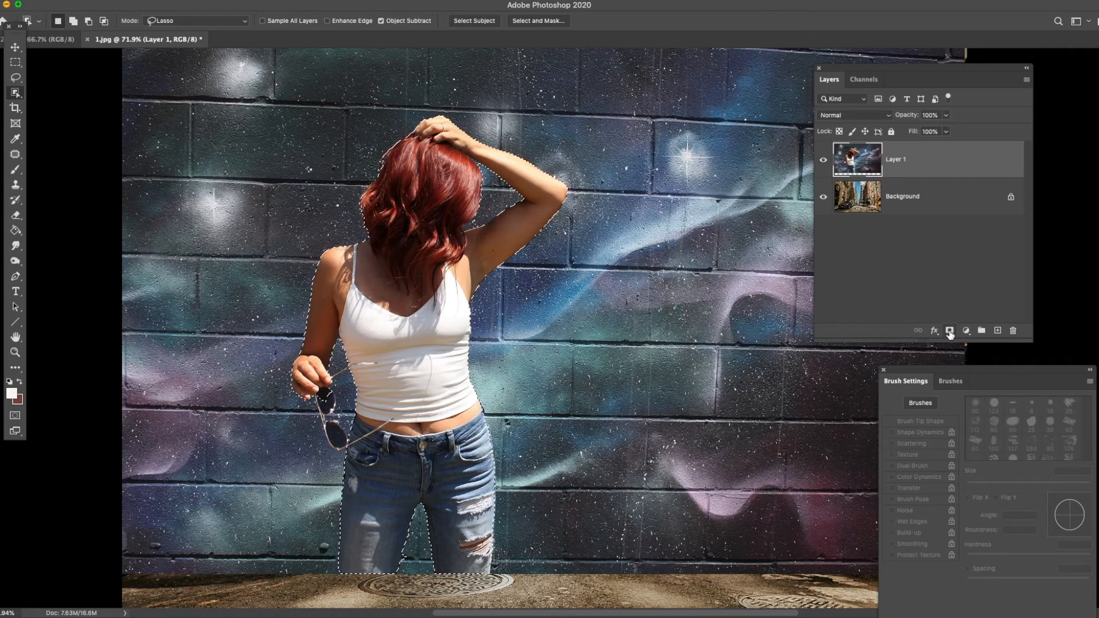
{"action": "left_click", "coordinate": [949, 332]}
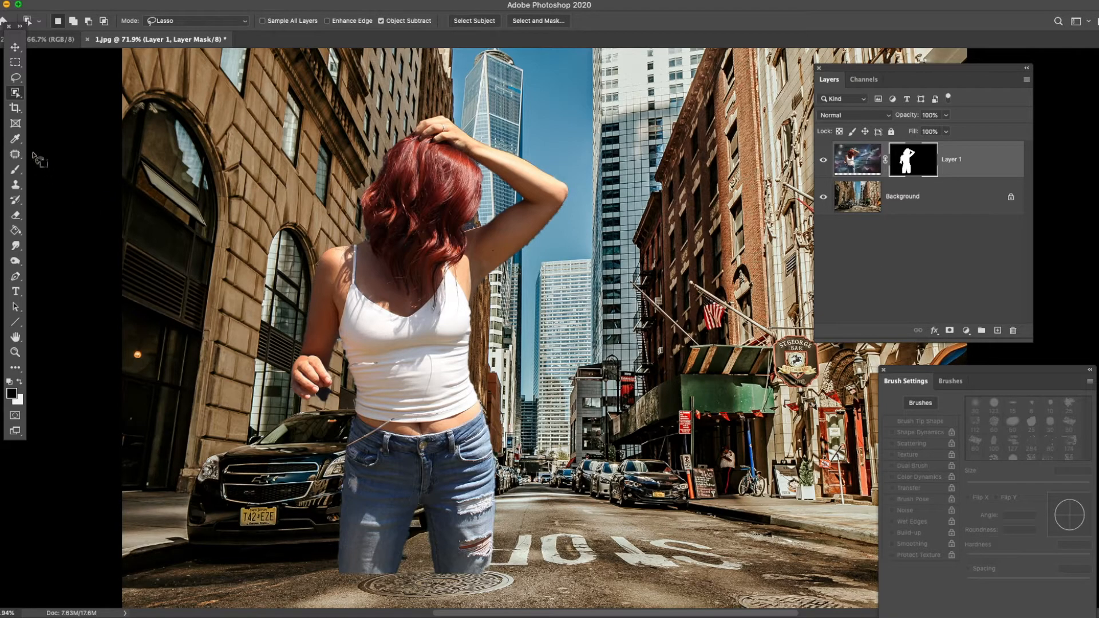
- Hide the left part of the hair on Layer 1's mask with a black 30 px soft brush and paint the hair back in white
{"action": "left_click", "coordinate": [16, 353]}
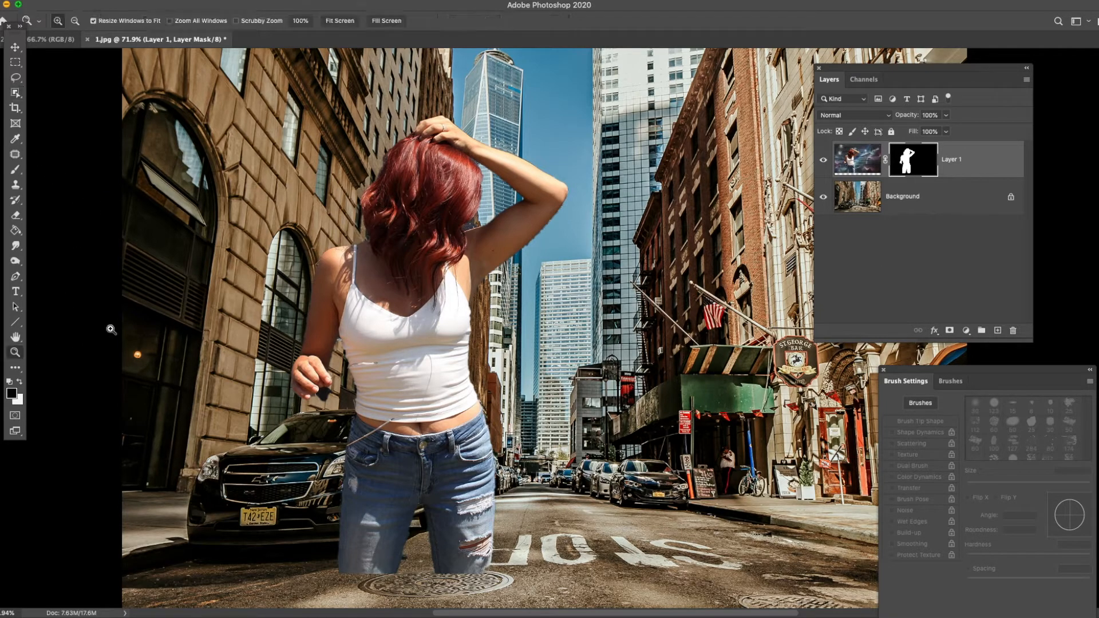
{"action": "left_click", "coordinate": [533, 216]}
{"action": "left_click", "coordinate": [533, 215]}
{"action": "left_click", "coordinate": [535, 213]}
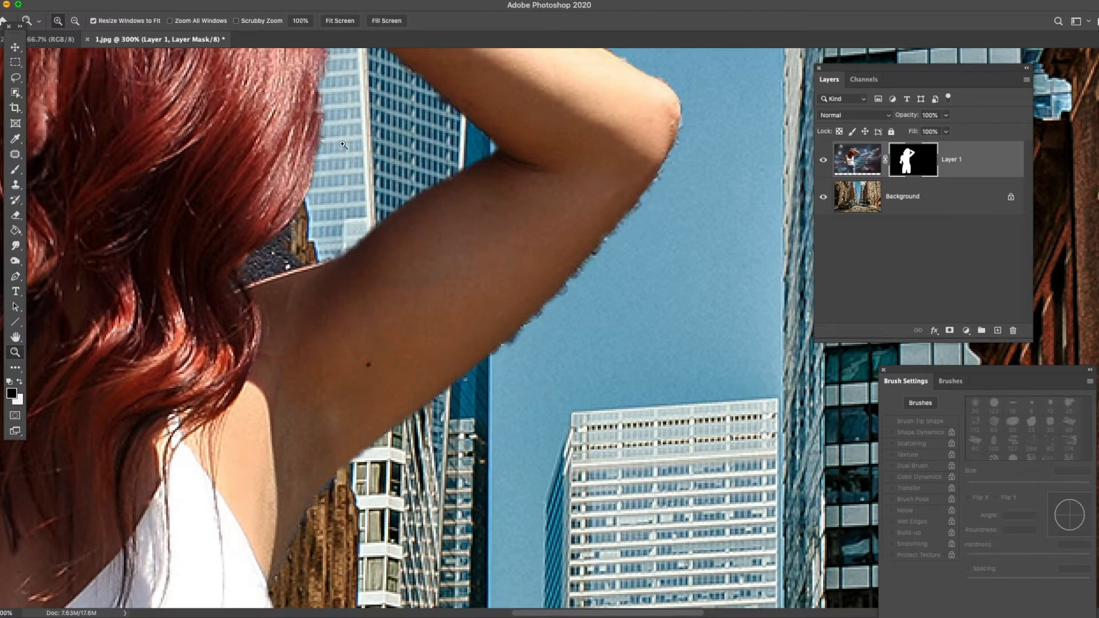
{"action": "left_click_drag", "start_coordinate": [290, 132], "coordinate": [423, 355]}
{"action": "left_click_drag", "start_coordinate": [241, 289], "coordinate": [463, 179]}
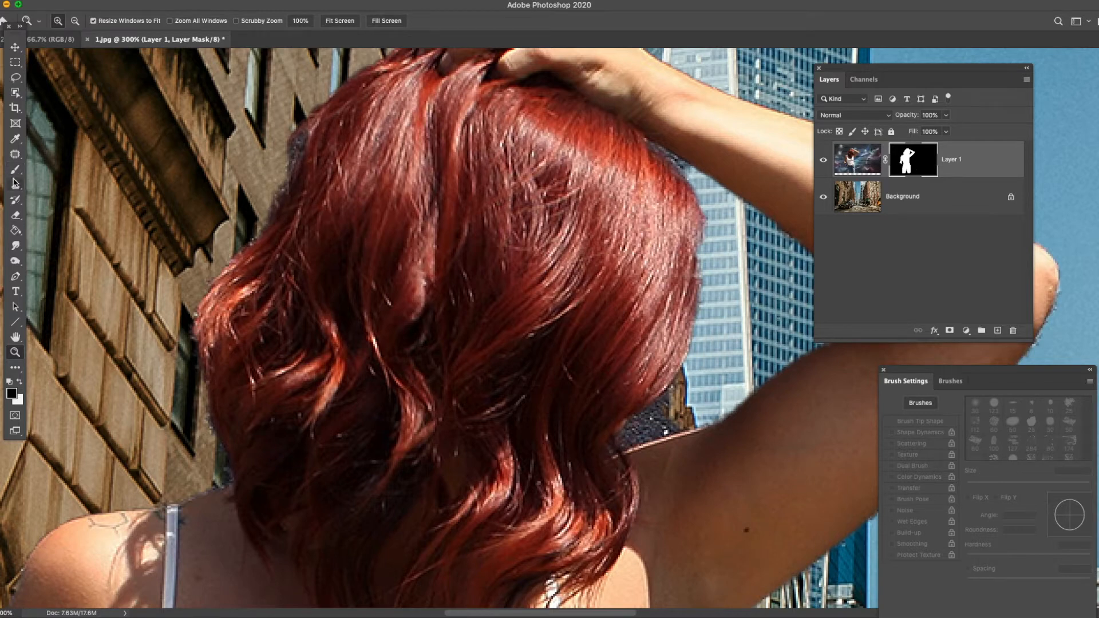
{"action": "key", "text": "b"}
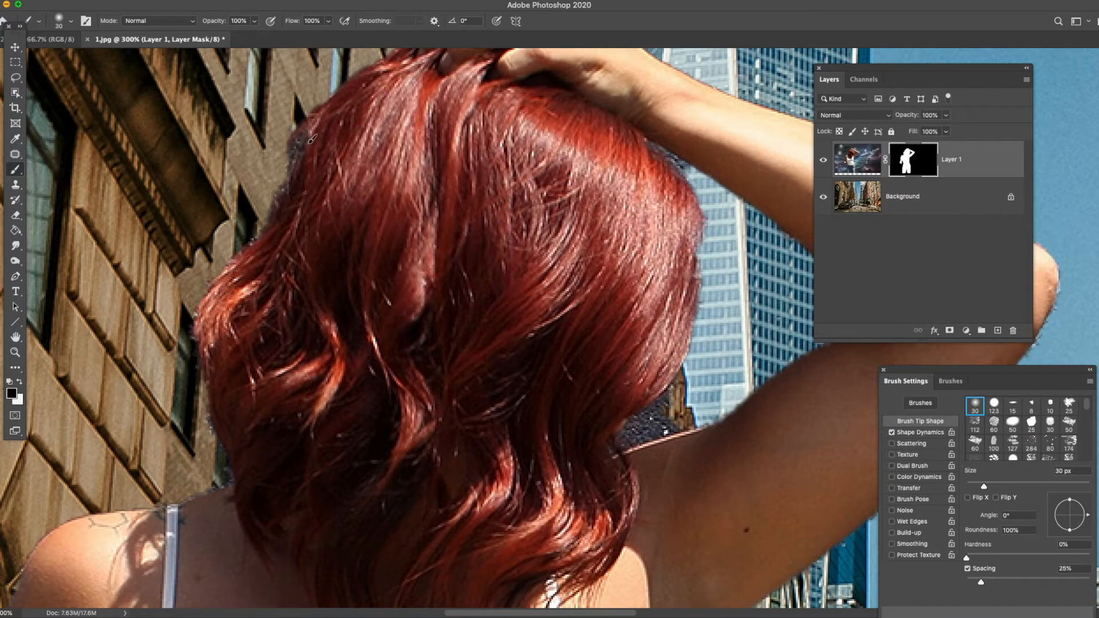
{"action": "mouse_move", "coordinate": [324, 106]}
{"action": "left_mouse_down"}
{"action": "mouse_move", "coordinate": [278, 184]}
{"action": "mouse_move", "coordinate": [334, 146]}
{"action": "mouse_move", "coordinate": [348, 156]}
{"action": "mouse_move", "coordinate": [319, 265]}
{"action": "mouse_move", "coordinate": [342, 279]}
{"action": "left_mouse_up"}
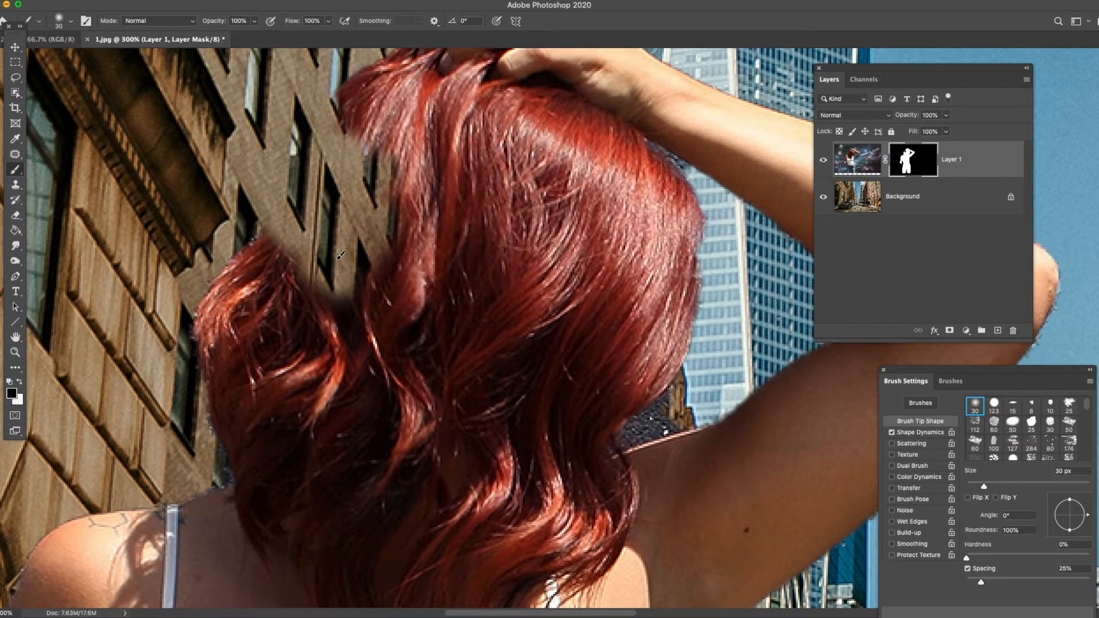
{"action": "left_click", "coordinate": [20, 382]}
{"action": "mouse_move", "coordinate": [410, 169]}
{"action": "left_mouse_down"}
{"action": "mouse_move", "coordinate": [362, 195]}
{"action": "mouse_move", "coordinate": [375, 204]}
{"action": "mouse_move", "coordinate": [350, 311]}
{"action": "mouse_move", "coordinate": [403, 148]}
{"action": "mouse_move", "coordinate": [302, 191]}
{"action": "mouse_move", "coordinate": [268, 242]}
{"action": "mouse_move", "coordinate": [365, 121]}
{"action": "mouse_move", "coordinate": [367, 92]}
{"action": "mouse_move", "coordinate": [334, 124]}
{"action": "mouse_move", "coordinate": [353, 92]}
{"action": "mouse_move", "coordinate": [308, 147]}
{"action": "mouse_move", "coordinate": [355, 95]}
{"action": "mouse_move", "coordinate": [313, 148]}
{"action": "left_mouse_up"}
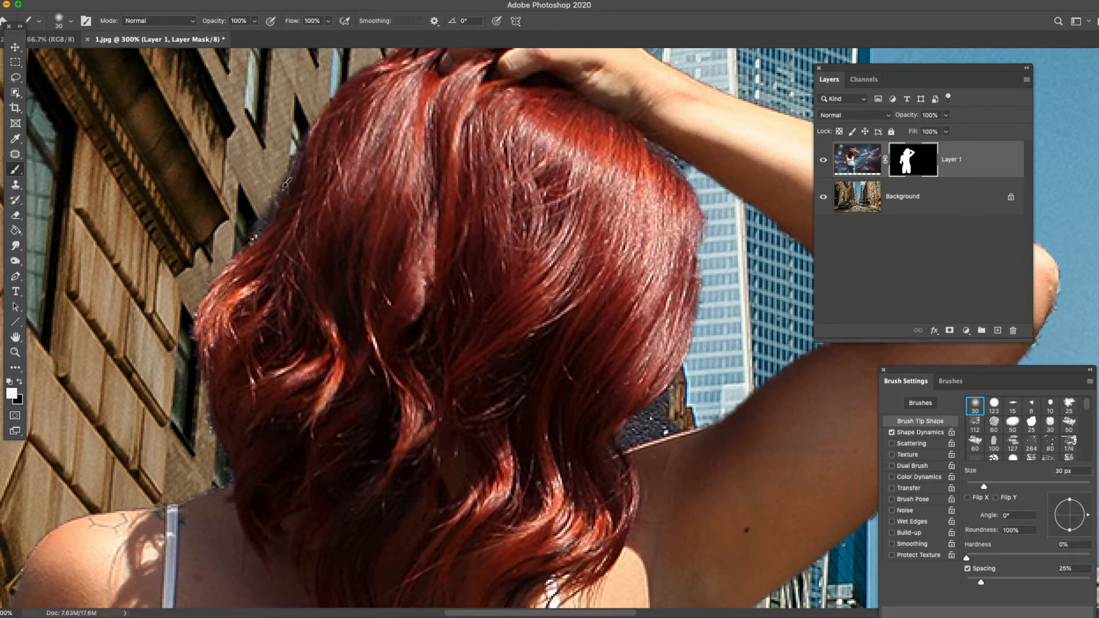
- Check the cutout with the Background layer temporarily hidden, and paint out the fringe along the hair's left edge in black on the mask
{"action": "left_click", "coordinate": [823, 198]}
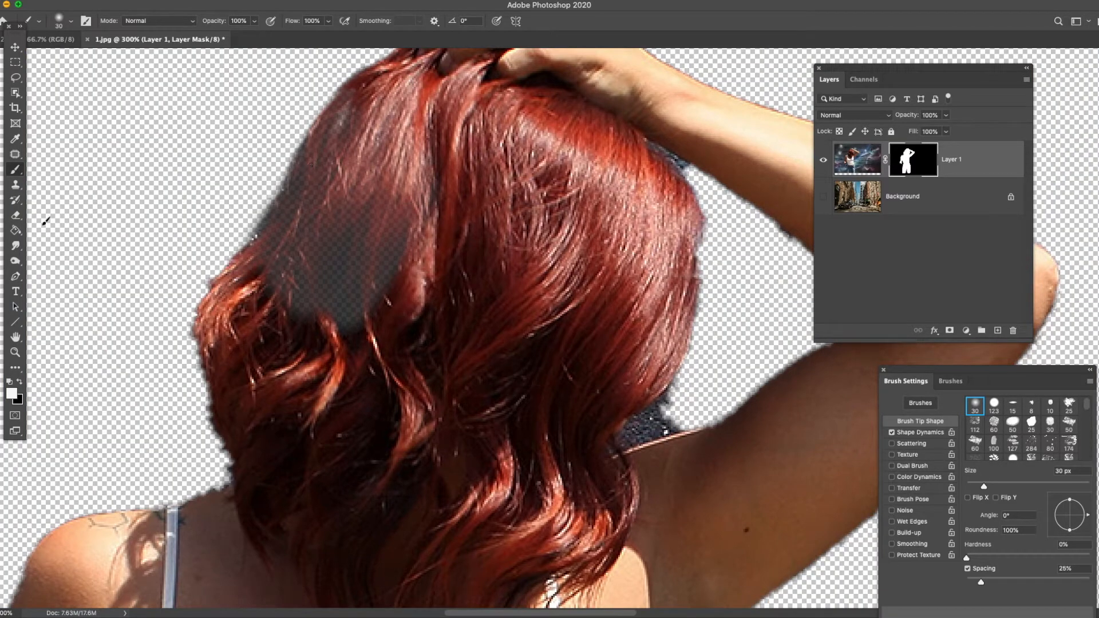
{"action": "left_click", "coordinate": [19, 382]}
{"action": "mouse_move", "coordinate": [292, 148]}
{"action": "left_mouse_down"}
{"action": "mouse_move", "coordinate": [250, 223]}
{"action": "mouse_move", "coordinate": [288, 156]}
{"action": "left_mouse_up"}
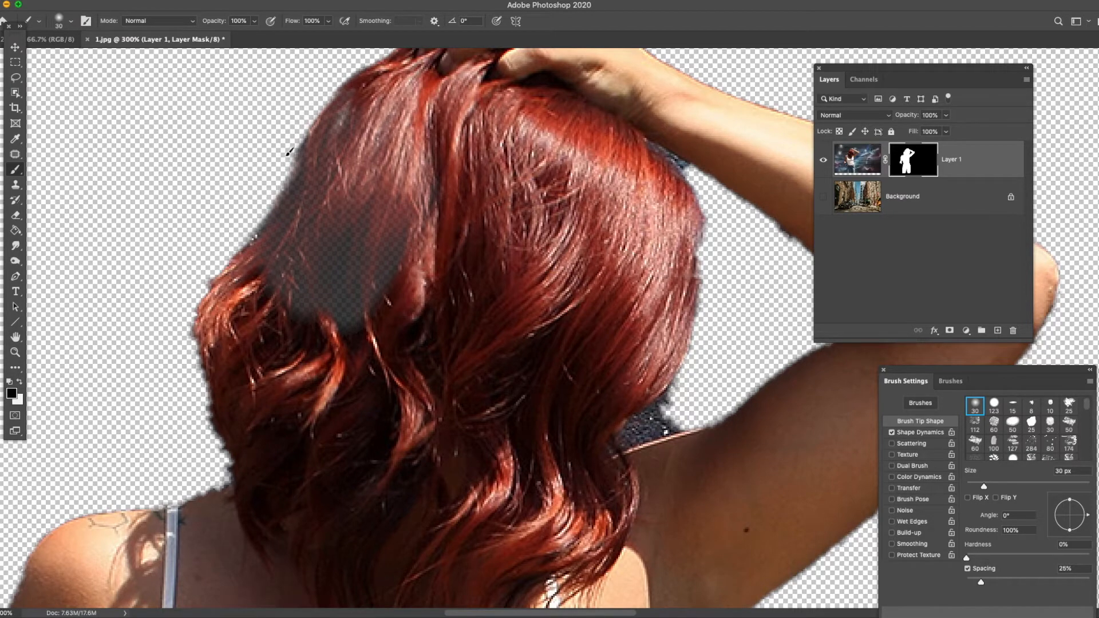
{"action": "left_click", "coordinate": [823, 197]}
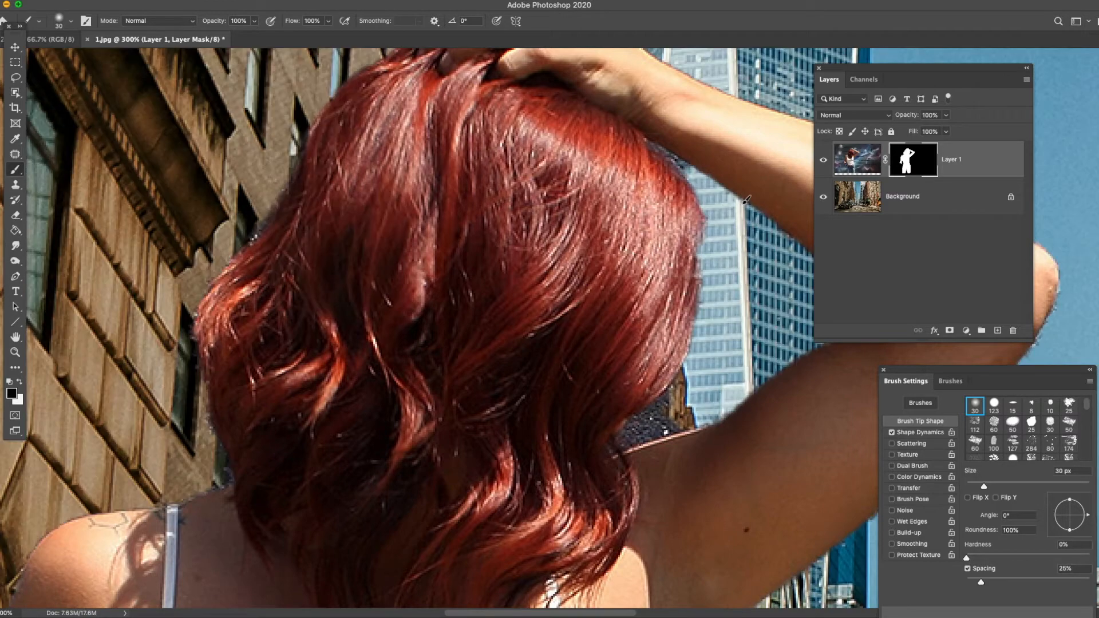
{"action": "mouse_move", "coordinate": [265, 215]}
{"action": "left_mouse_down"}
{"action": "mouse_move", "coordinate": [289, 165]}
{"action": "mouse_move", "coordinate": [253, 224]}
{"action": "left_mouse_up"}
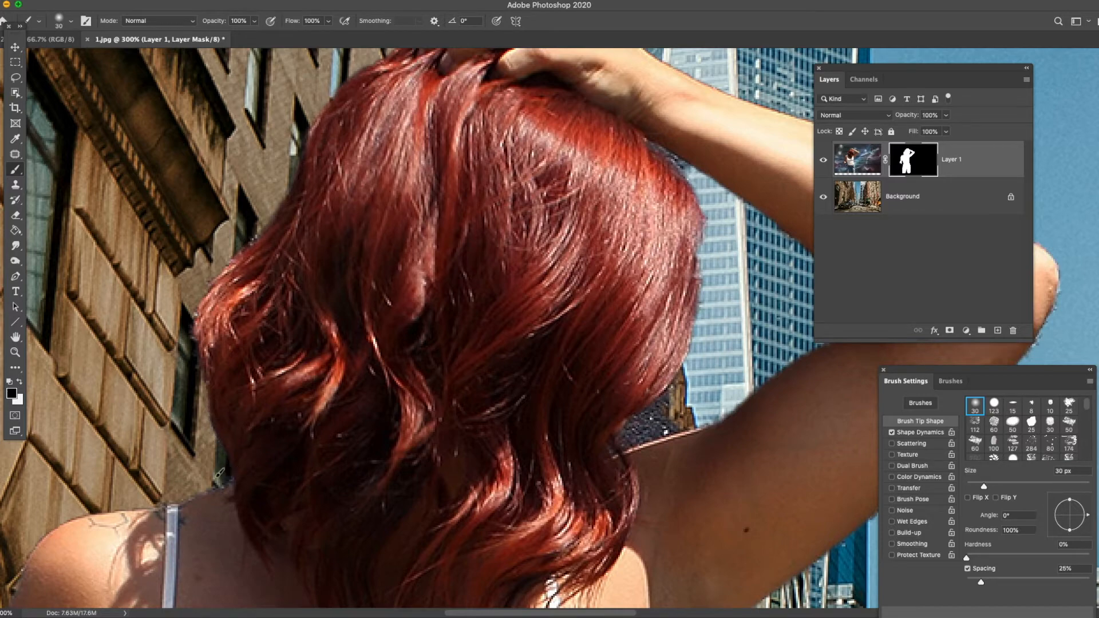
- Paint black on the mask along the shoulder between the top's strap and the hair to remove the leftover fringe
{"action": "key", "text": "z"}
{"action": "left_click", "coordinate": [179, 564]}
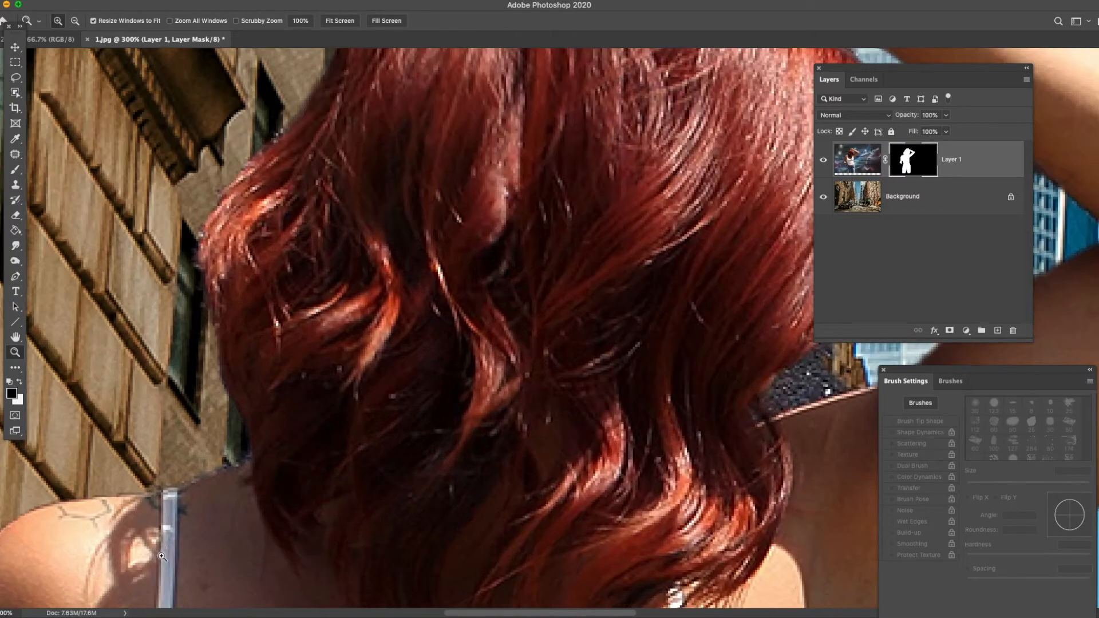
{"action": "left_click", "coordinate": [160, 464]}
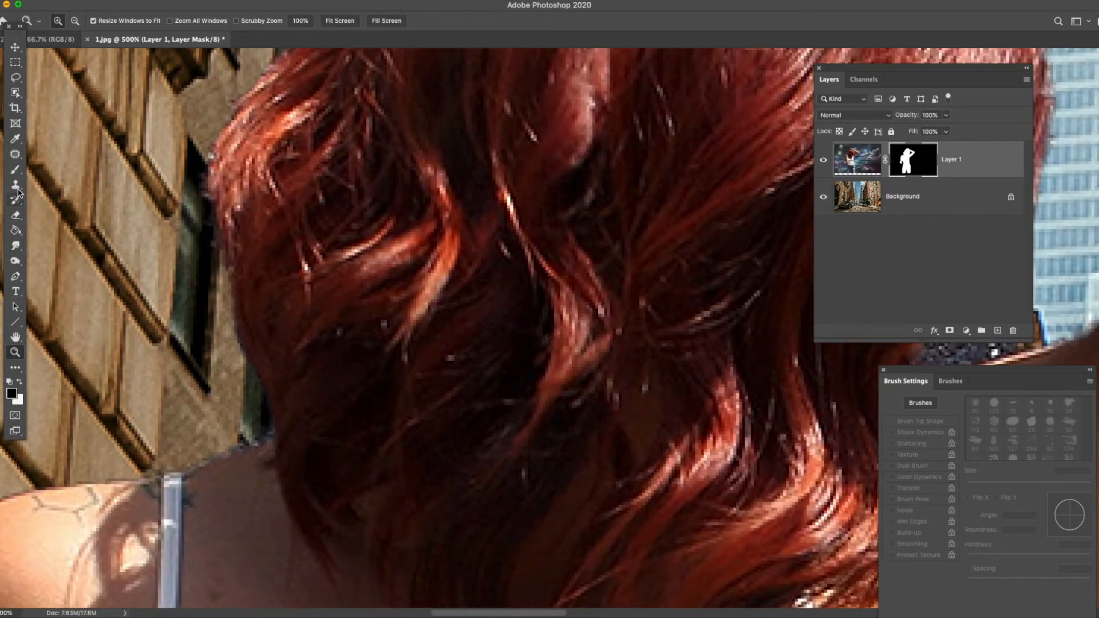
{"action": "left_click", "coordinate": [13, 171]}
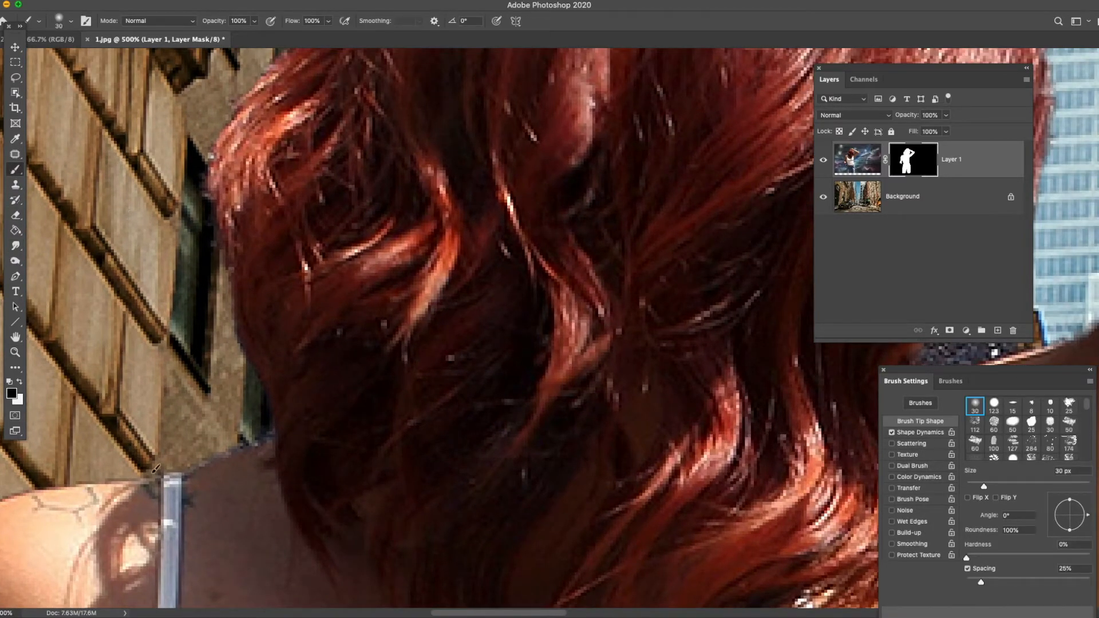
{"action": "left_click_drag", "start_coordinate": [192, 462], "coordinate": [274, 428]}
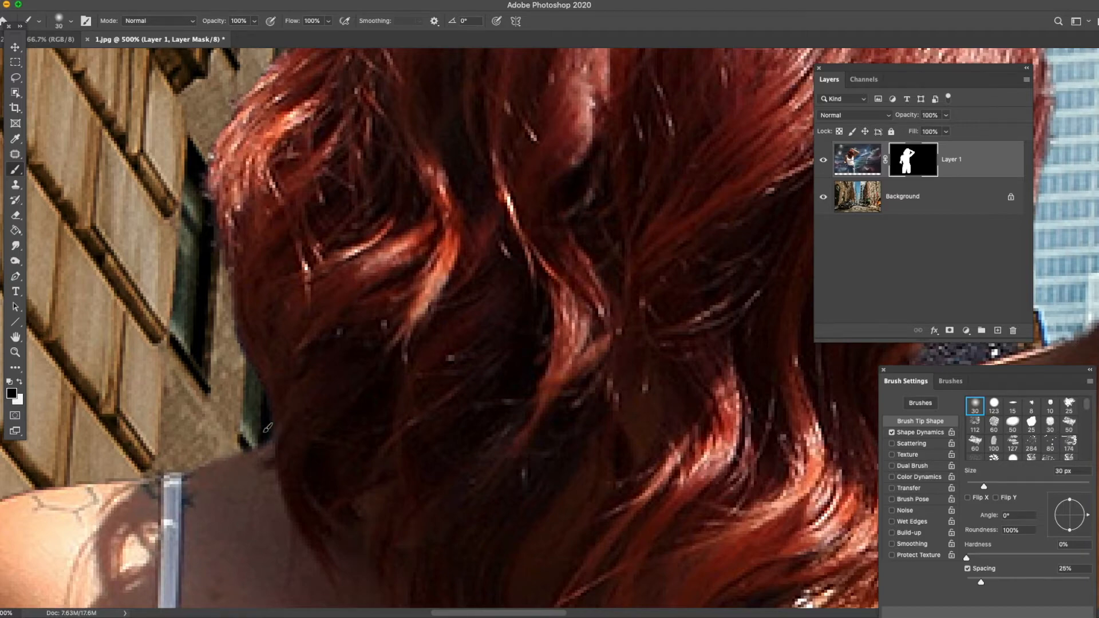
- On the mask, restore the hair's edge facing the raised arm in white and clean the upper arm's inner edge in black
{"action": "key", "text": "space"}
{"action": "left_click_drag", "start_coordinate": [657, 339], "coordinate": [136, 331]}
{"action": "mouse_move", "coordinate": [641, 292]}
{"action": "left_mouse_down"}
{"action": "mouse_move", "coordinate": [461, 302]}
{"action": "mouse_move", "coordinate": [407, 420]}
{"action": "left_mouse_up"}
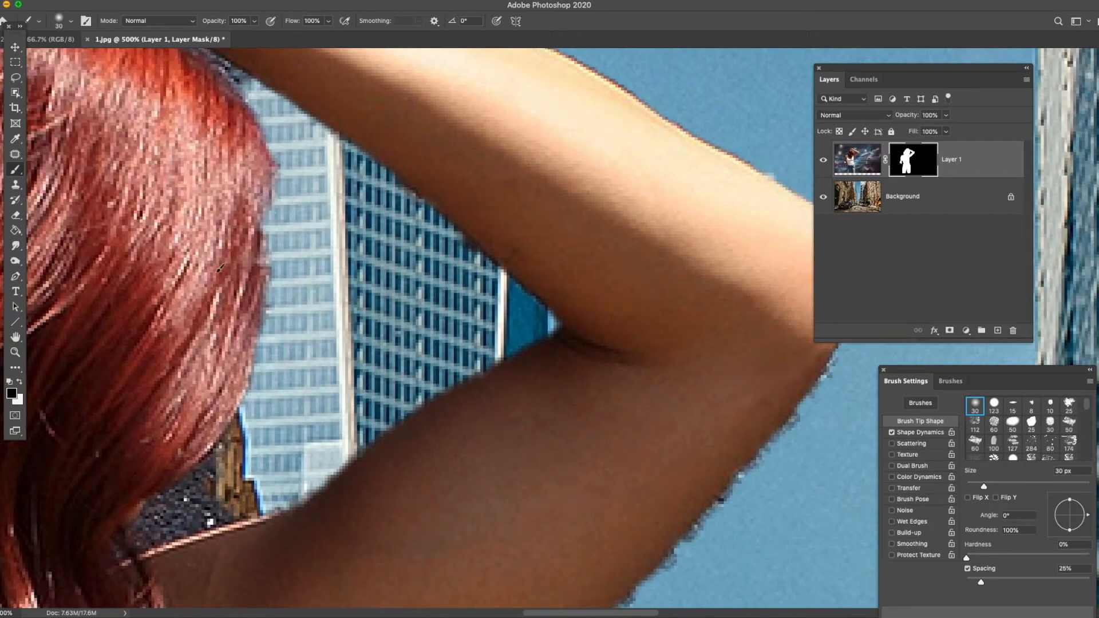
{"action": "left_click", "coordinate": [20, 381]}
{"action": "left_click_drag", "start_coordinate": [265, 174], "coordinate": [253, 276]}
{"action": "left_click_drag", "start_coordinate": [271, 165], "coordinate": [238, 336]}
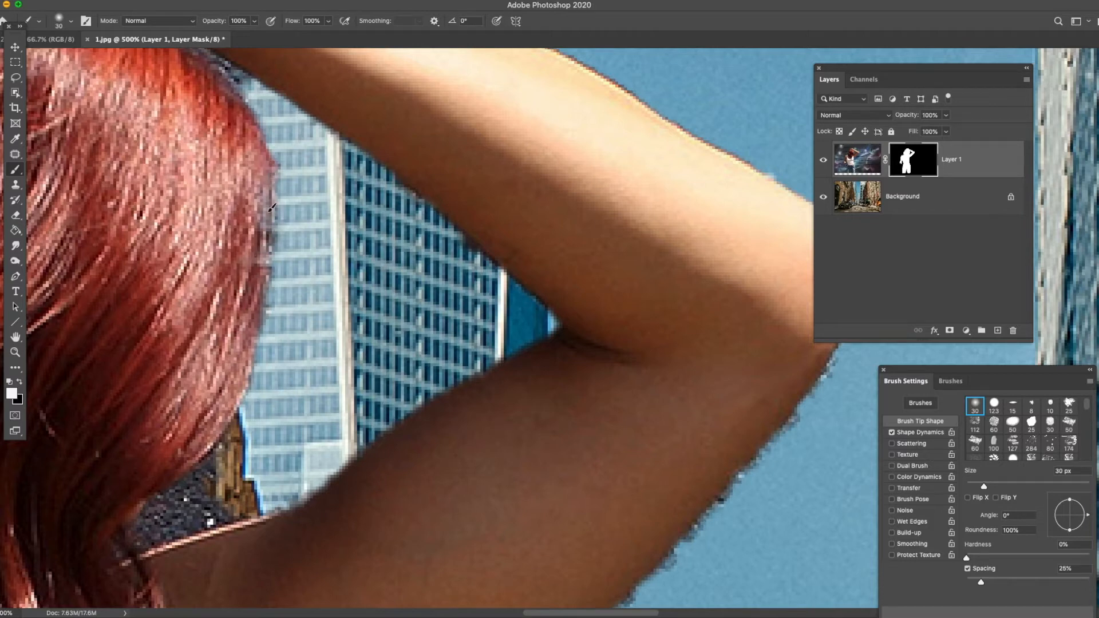
{"action": "left_click", "coordinate": [20, 381]}
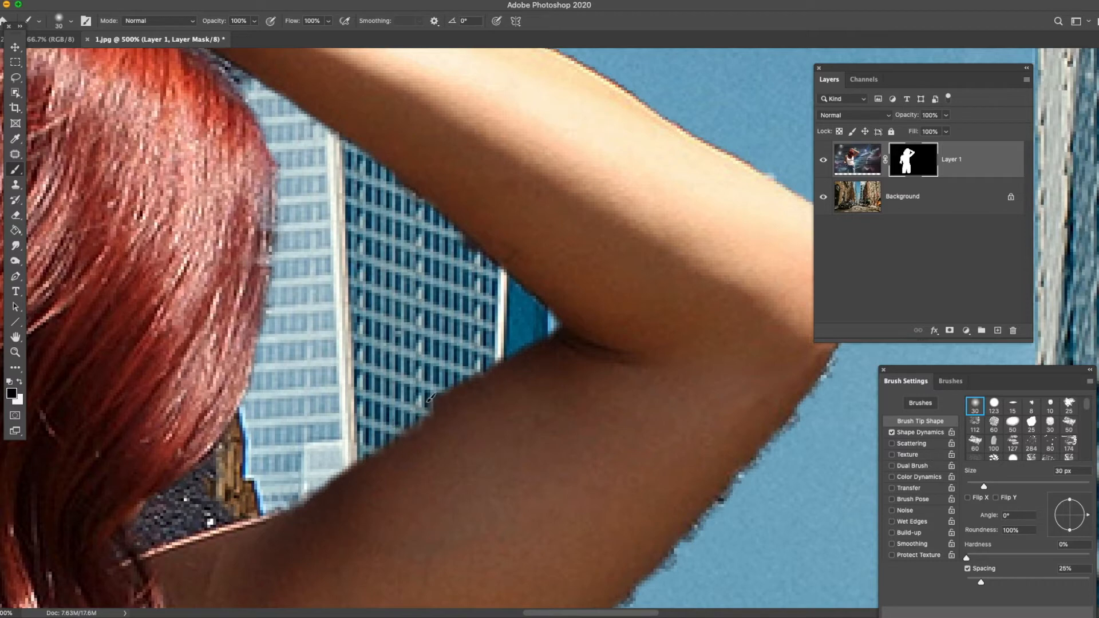
{"action": "left_click_drag", "start_coordinate": [408, 410], "coordinate": [303, 498]}
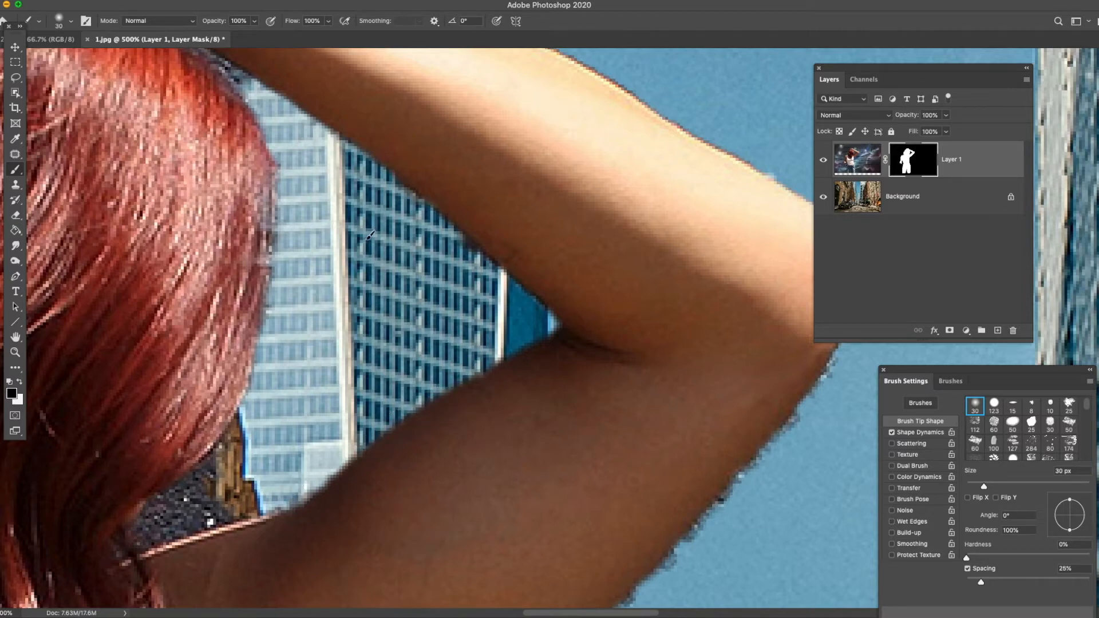
- Paint black on Layer 1's mask along the raised forearm's underside and in the corner where it meets the hair
{"action": "key", "text": "r"}
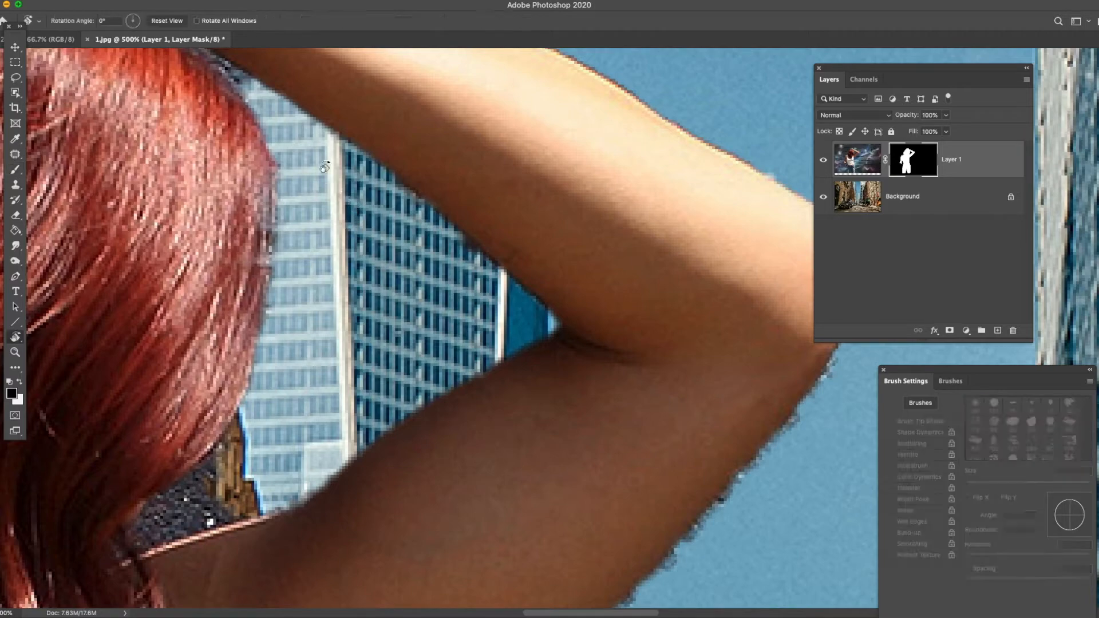
{"action": "mouse_move", "coordinate": [271, 201]}
{"action": "left_mouse_down"}
{"action": "mouse_move", "coordinate": [246, 365]}
{"action": "mouse_move", "coordinate": [364, 347]}
{"action": "left_mouse_up"}
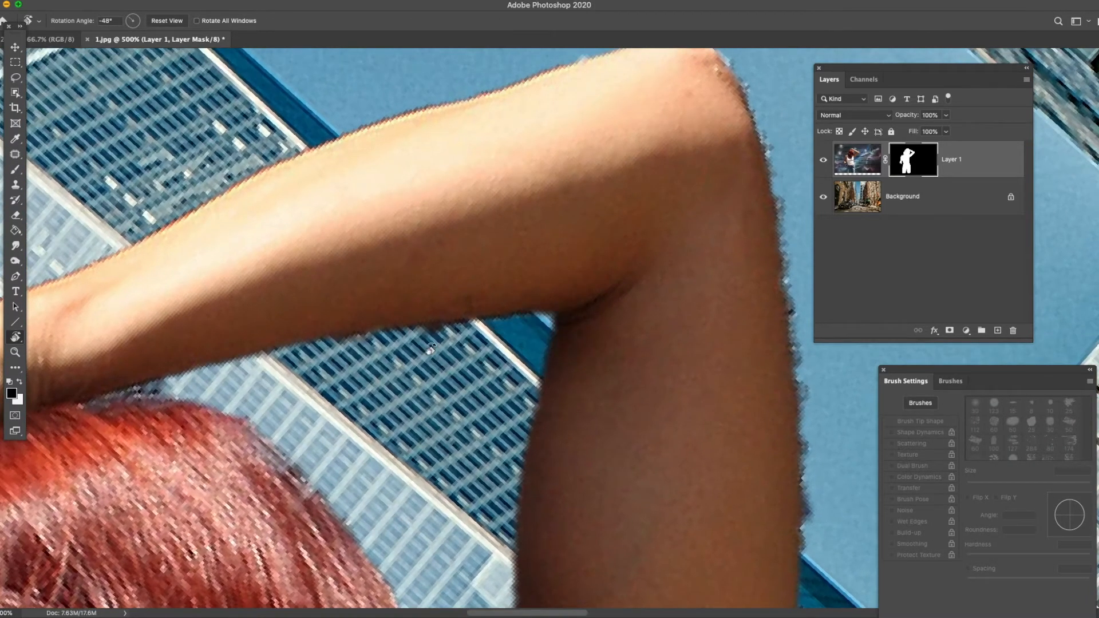
{"action": "left_click_drag", "start_coordinate": [369, 380], "coordinate": [503, 320]}
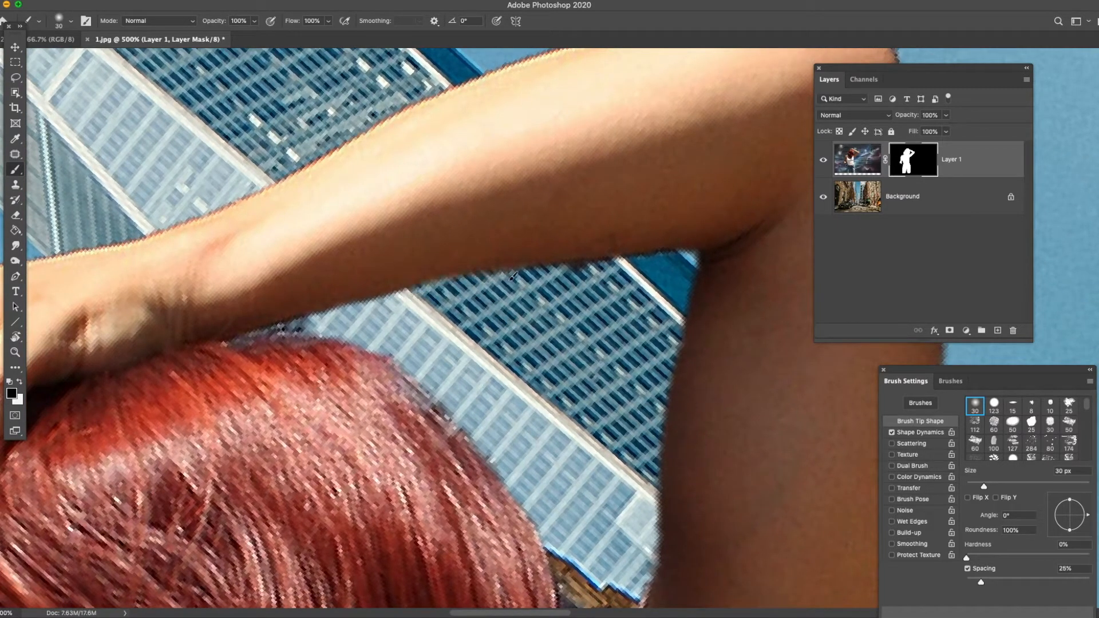
{"action": "mouse_move", "coordinate": [674, 261]}
{"action": "left_mouse_down"}
{"action": "mouse_move", "coordinate": [566, 261]}
{"action": "mouse_move", "coordinate": [275, 325]}
{"action": "mouse_move", "coordinate": [442, 294]}
{"action": "left_mouse_up"}
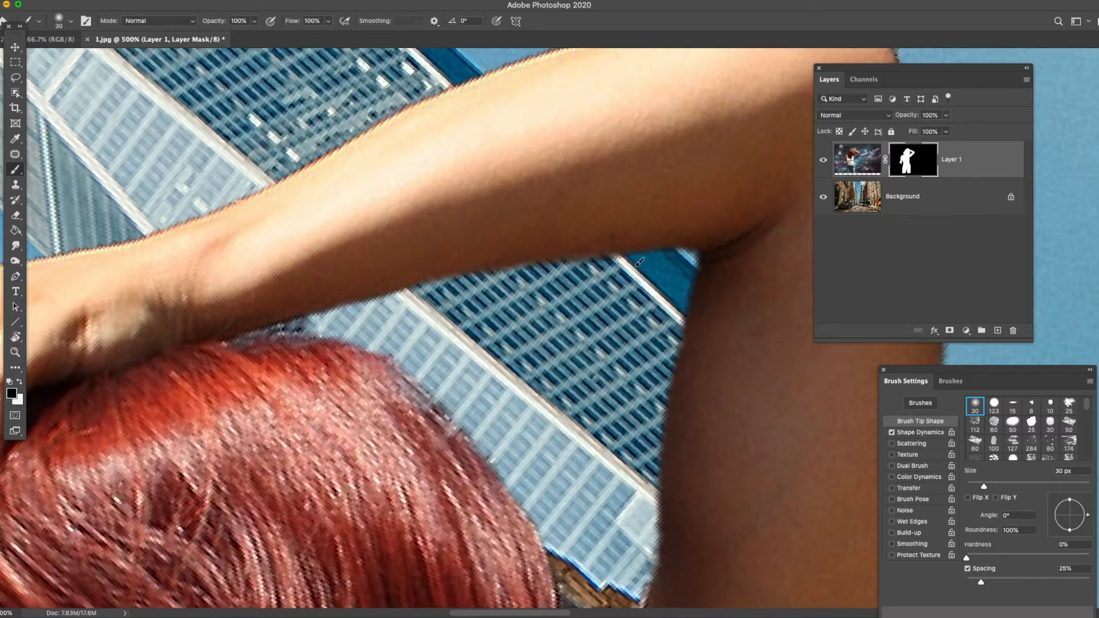
{"action": "mouse_move", "coordinate": [306, 324]}
{"action": "left_mouse_down"}
{"action": "mouse_move", "coordinate": [263, 326]}
{"action": "mouse_move", "coordinate": [312, 329]}
{"action": "left_mouse_up"}
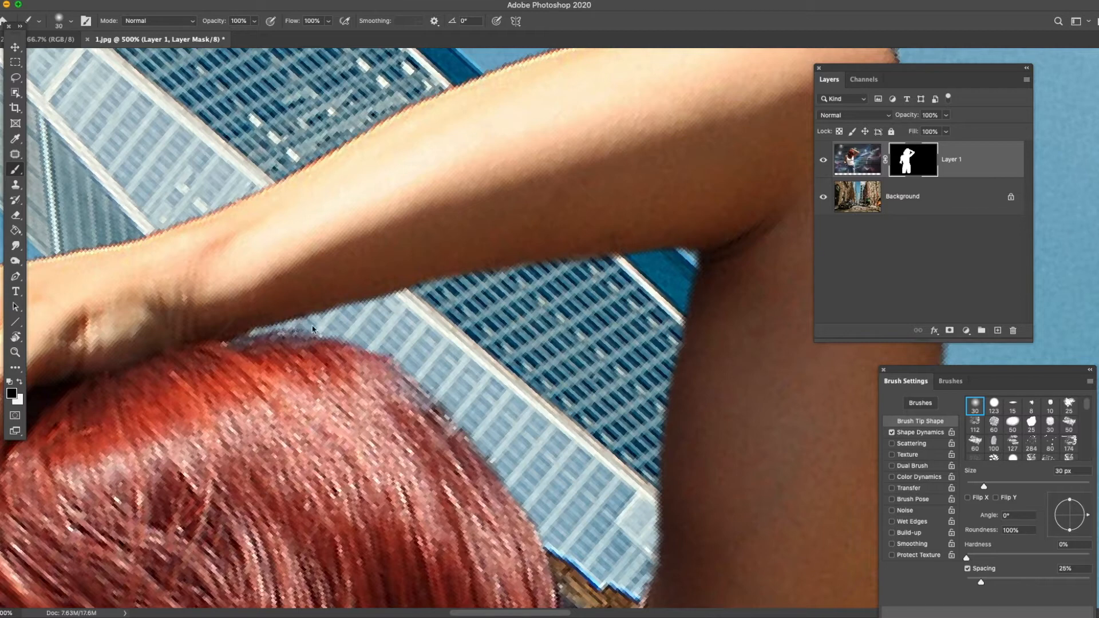
{"action": "left_click", "coordinate": [16, 245]}
{"action": "left_click", "coordinate": [971, 486]}
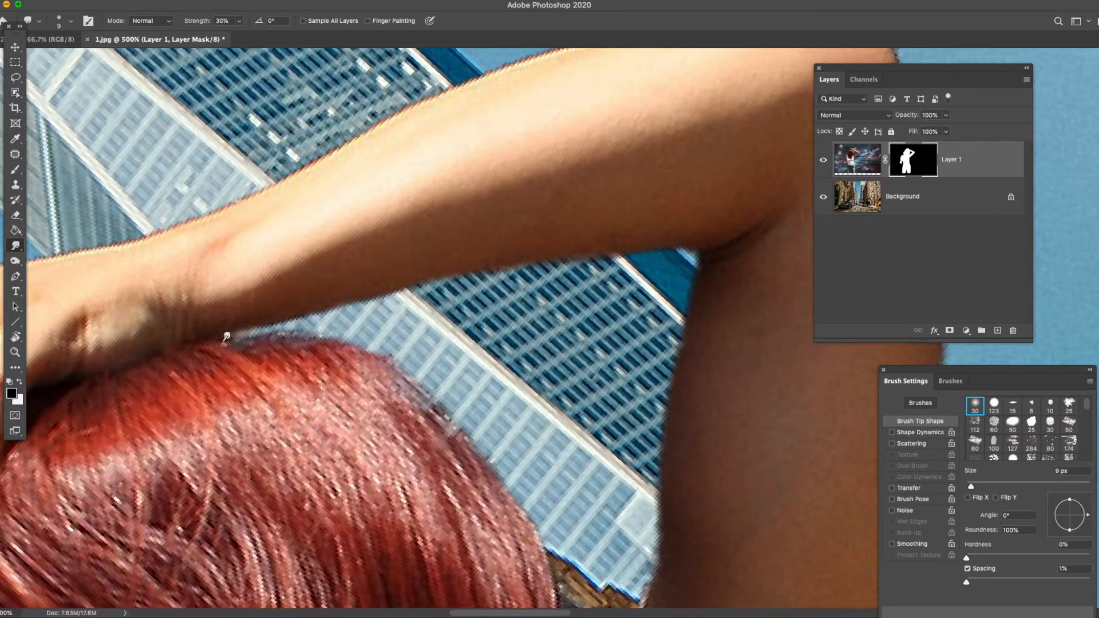
{"action": "left_click", "coordinate": [15, 169]}
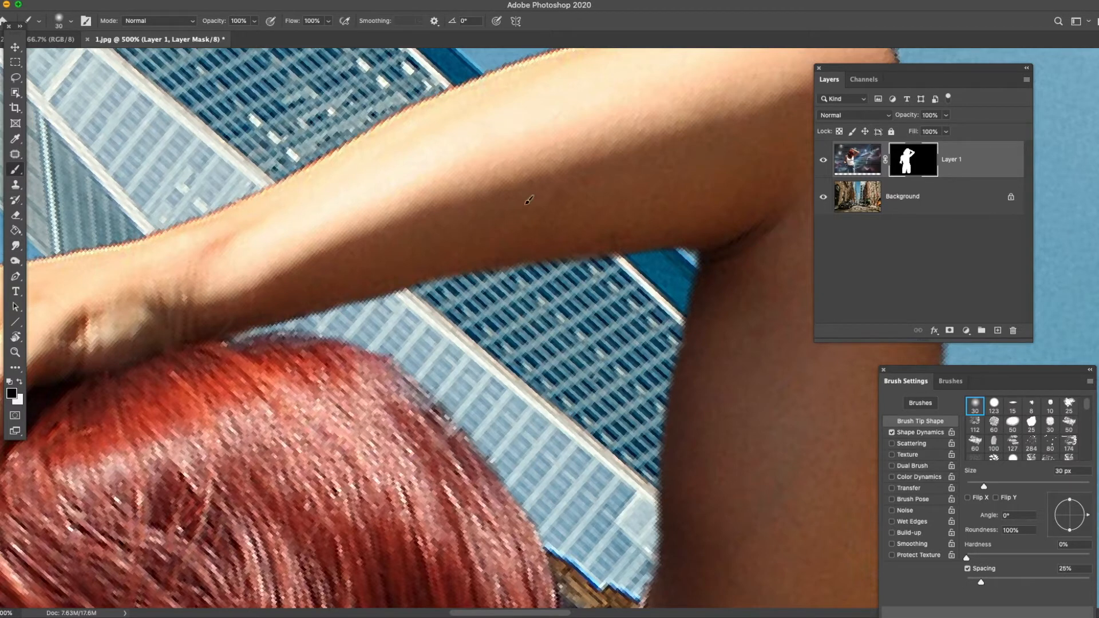
- Remove the jagged fringe along the raised upper arm's outer edge up to the elbow with an 11 px black brush on the mask
{"action": "left_click_drag", "start_coordinate": [598, 324], "coordinate": [217, 309]}
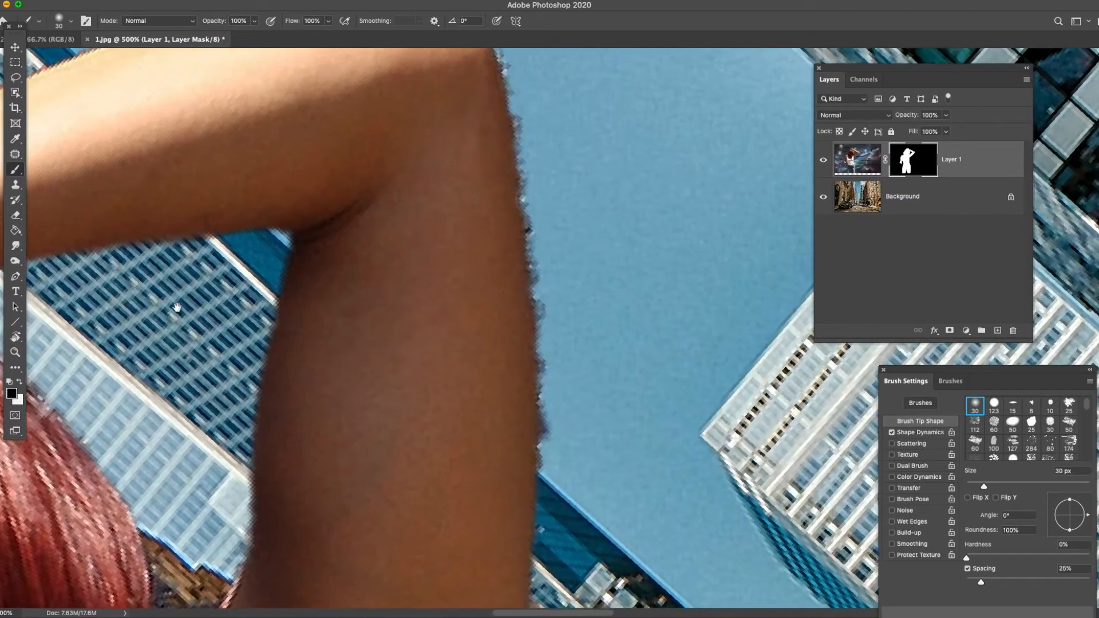
{"action": "key", "text": "r"}
{"action": "mouse_move", "coordinate": [372, 256]}
{"action": "left_mouse_down"}
{"action": "mouse_move", "coordinate": [427, 221]}
{"action": "mouse_move", "coordinate": [645, 238]}
{"action": "mouse_move", "coordinate": [434, 221]}
{"action": "left_mouse_up"}
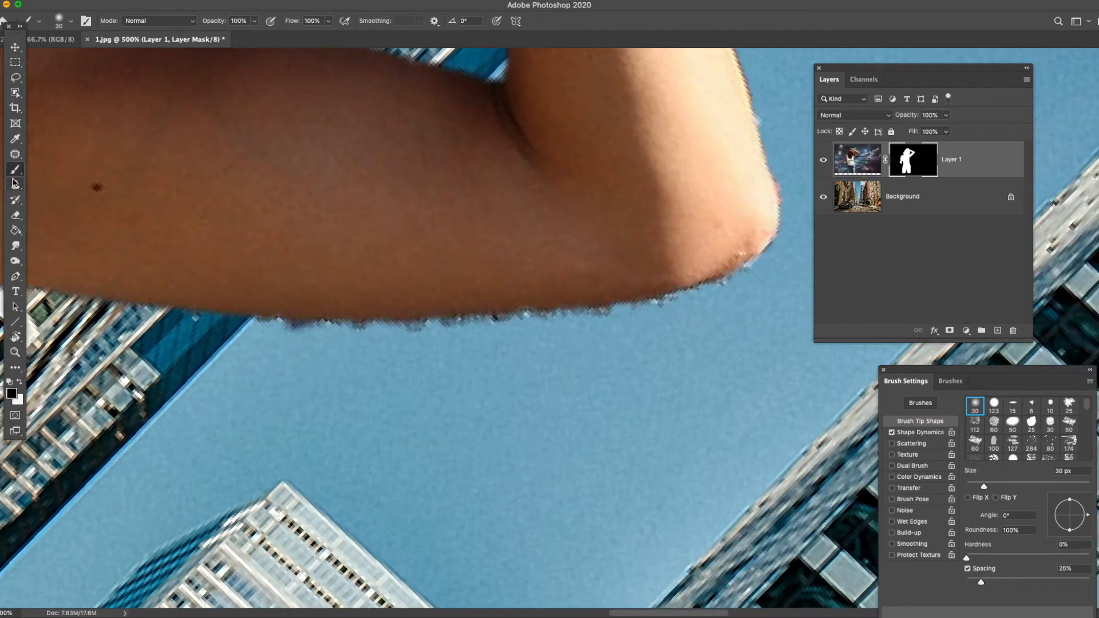
{"action": "left_click_drag", "start_coordinate": [258, 315], "coordinate": [269, 325]}
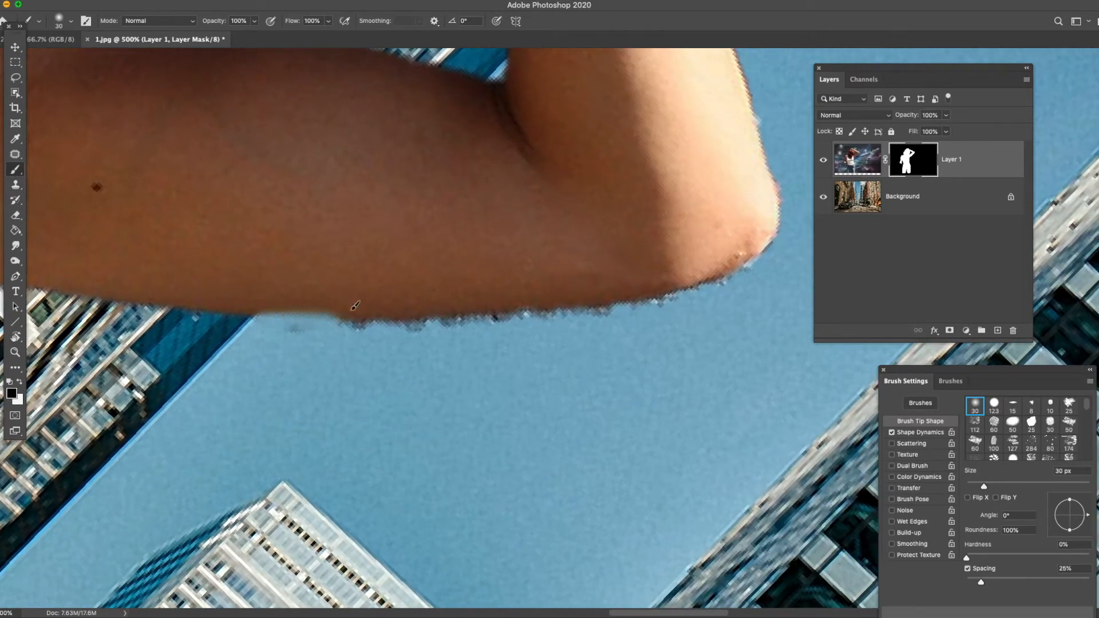
{"action": "key", "text": "super+z"}
{"action": "left_click_drag", "start_coordinate": [982, 488], "coordinate": [973, 489]}
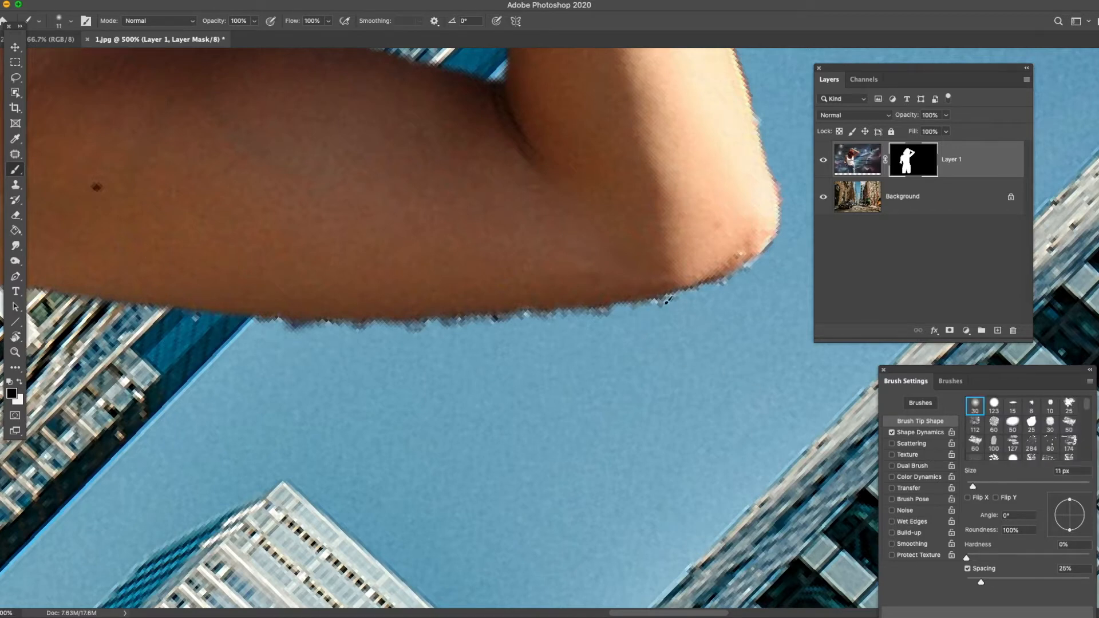
{"action": "left_click_drag", "start_coordinate": [639, 303], "coordinate": [737, 277]}
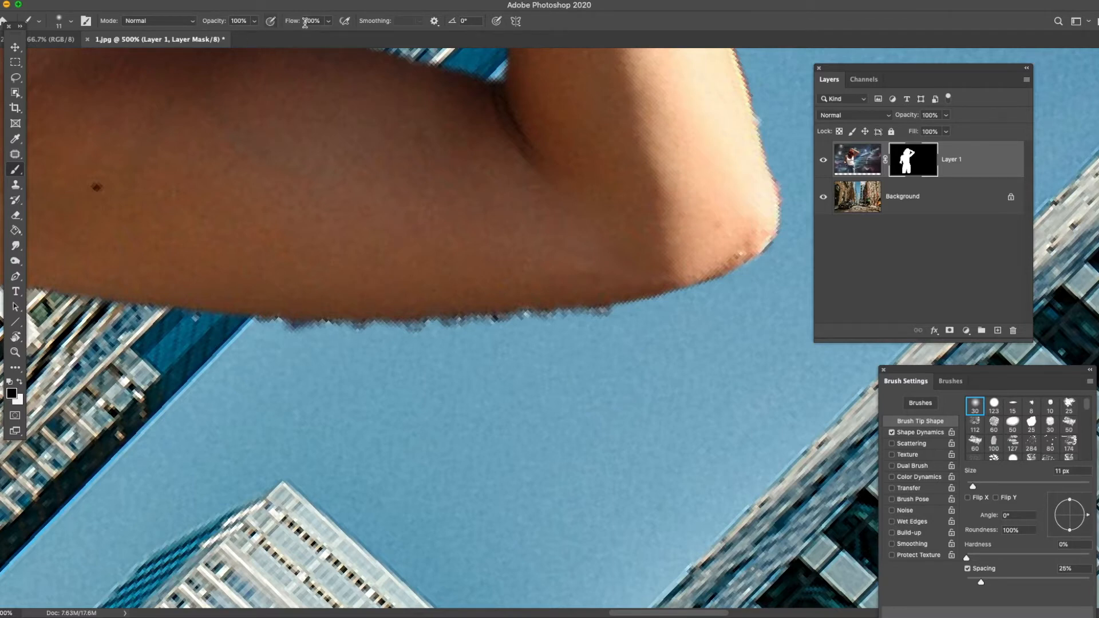
{"action": "mouse_move", "coordinate": [433, 336]}
{"action": "left_mouse_down"}
{"action": "mouse_move", "coordinate": [462, 327]}
{"action": "mouse_move", "coordinate": [400, 329]}
{"action": "mouse_move", "coordinate": [635, 303]}
{"action": "left_mouse_up"}
{"action": "mouse_move", "coordinate": [253, 318]}
{"action": "left_mouse_down"}
{"action": "mouse_move", "coordinate": [366, 324]}
{"action": "mouse_move", "coordinate": [269, 327]}
{"action": "mouse_move", "coordinate": [277, 336]}
{"action": "left_mouse_up"}
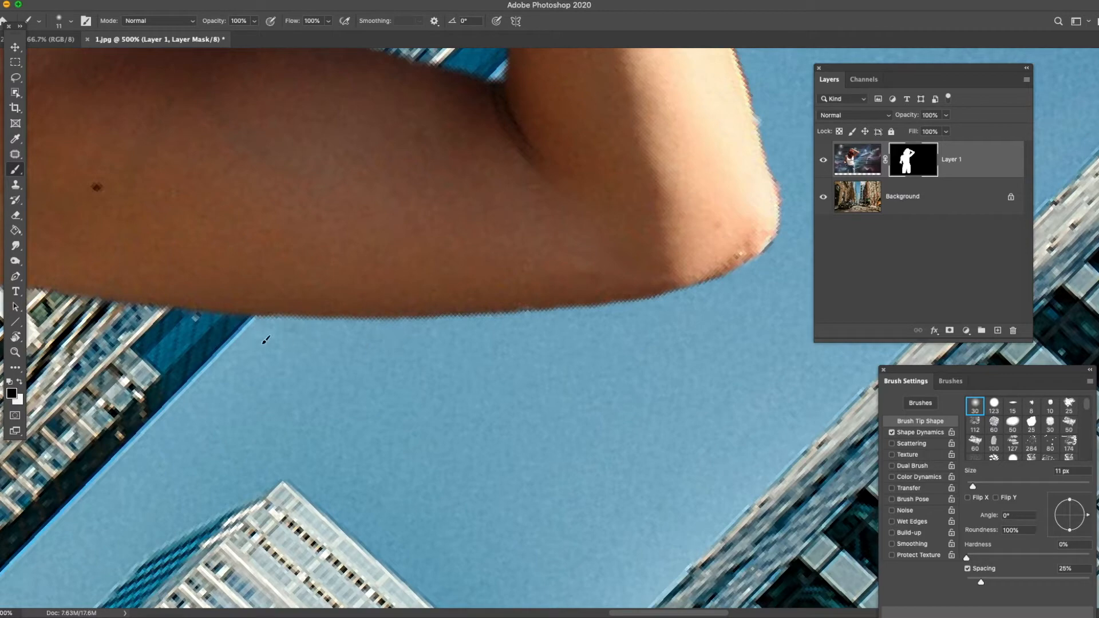
- Examine the whole composite with the canvas upright for remaining flaws in the woman's cutout
{"action": "left_click", "coordinate": [15, 352]}
{"action": "right_click", "coordinate": [453, 246]}
{"action": "left_click", "coordinate": [475, 253]}
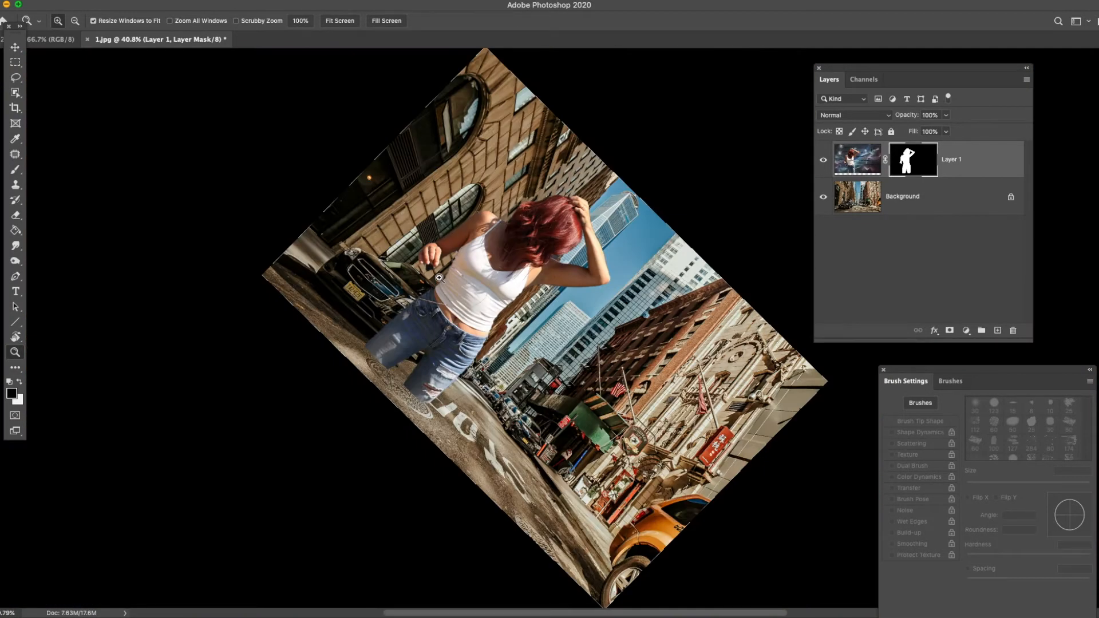
{"action": "key", "text": "r"}
{"action": "left_click_drag", "start_coordinate": [398, 230], "coordinate": [375, 356]}
{"action": "key", "text": "z"}
{"action": "left_click", "coordinate": [461, 398]}
{"action": "left_click", "coordinate": [458, 378]}
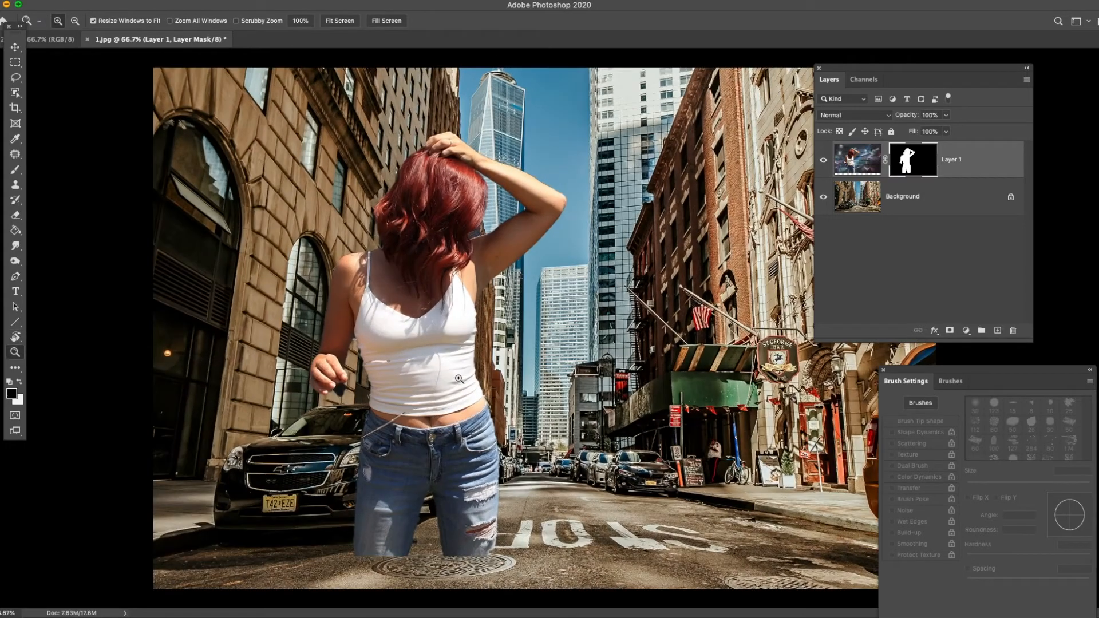
{"action": "left_click", "coordinate": [400, 377]}
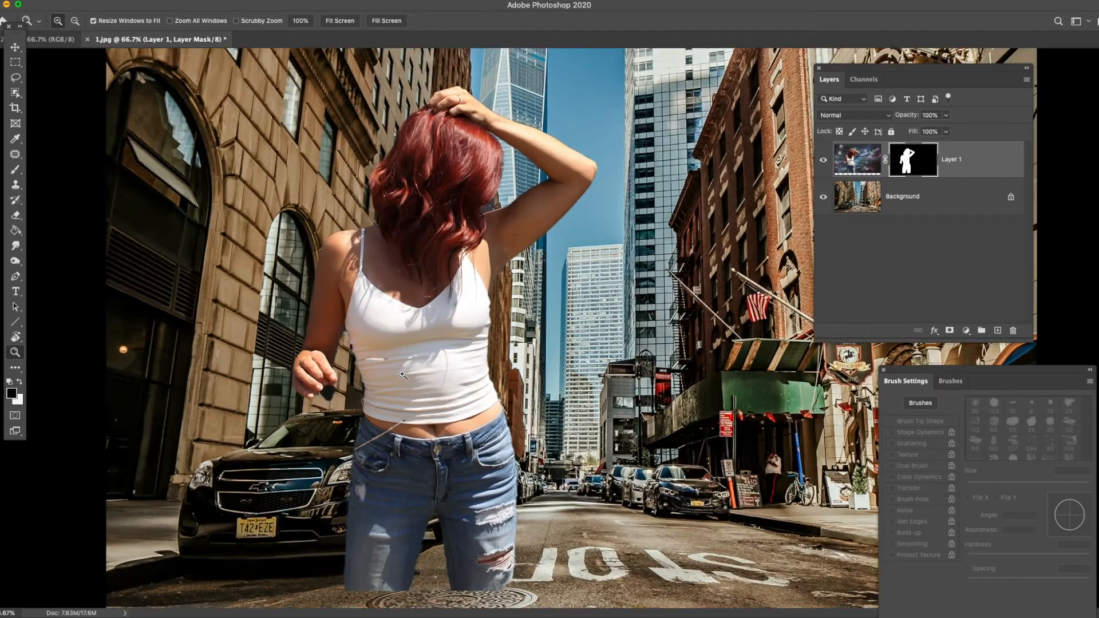
{"action": "left_click", "coordinate": [481, 334], "text": "alt"}
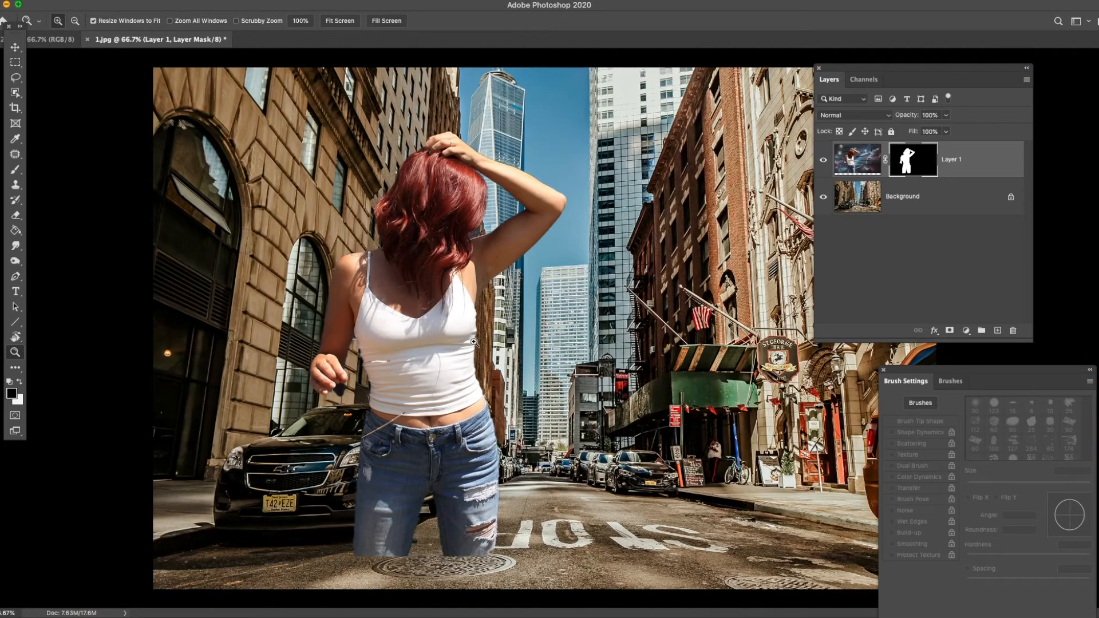
- Hide the Background layer to isolate the cutout around the lowered hand, and ready the Brush tool for the mask
{"action": "left_click", "coordinate": [345, 407]}
{"action": "left_click", "coordinate": [346, 407]}
{"action": "left_click", "coordinate": [345, 395]}
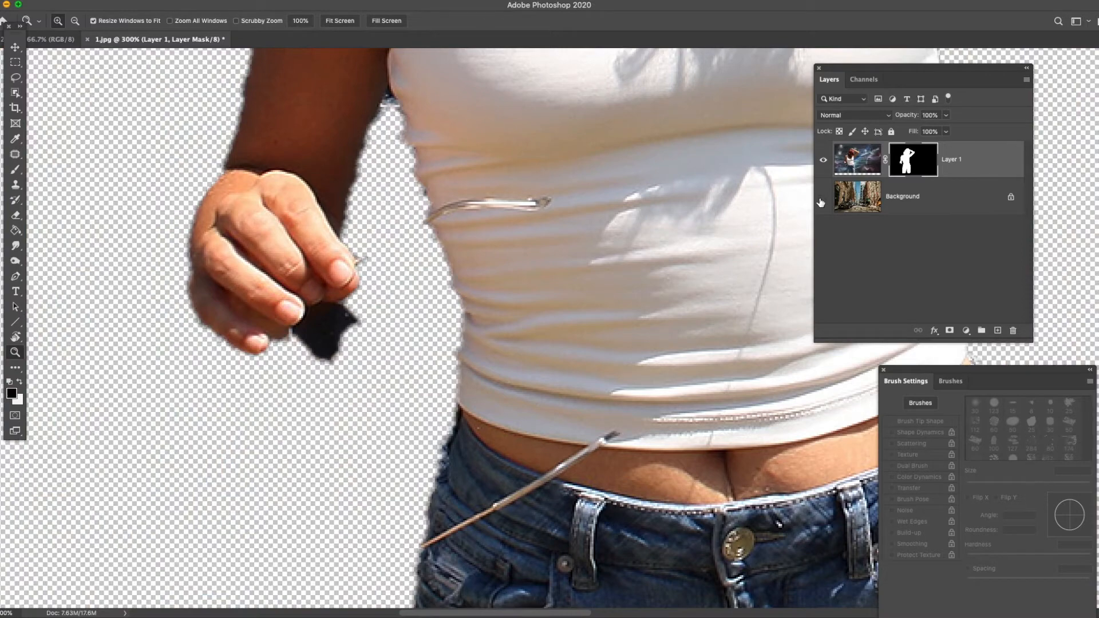
{"action": "left_click", "coordinate": [823, 197]}
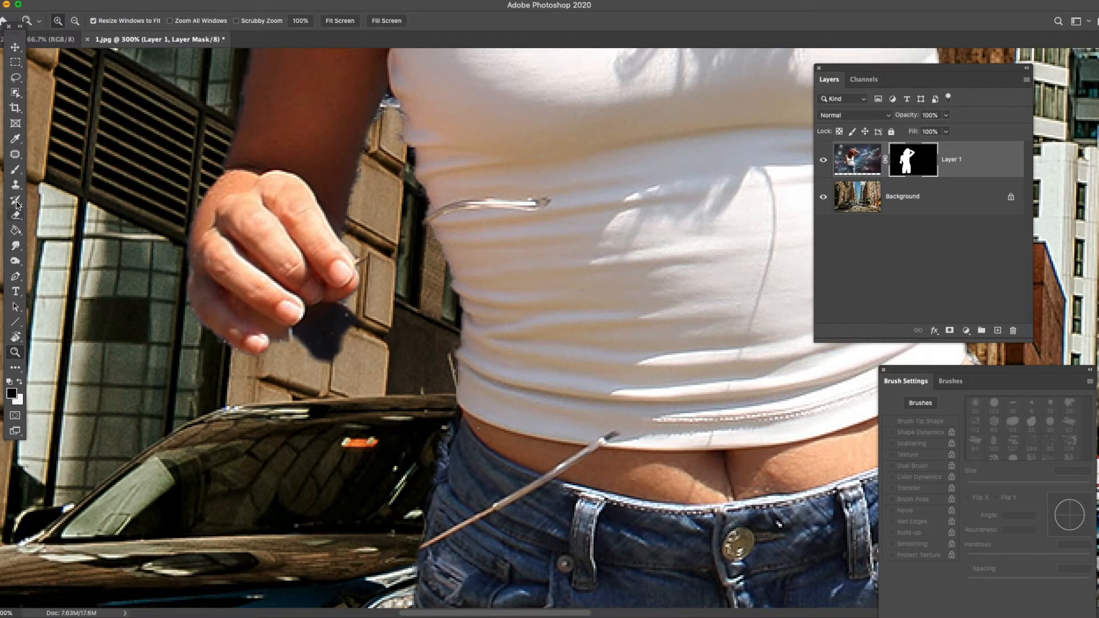
{"action": "left_click", "coordinate": [15, 169]}
{"action": "mouse_move", "coordinate": [332, 331]}
{"action": "left_mouse_down"}
{"action": "mouse_move", "coordinate": [322, 337]}
{"action": "mouse_move", "coordinate": [346, 304]}
{"action": "left_mouse_up"}
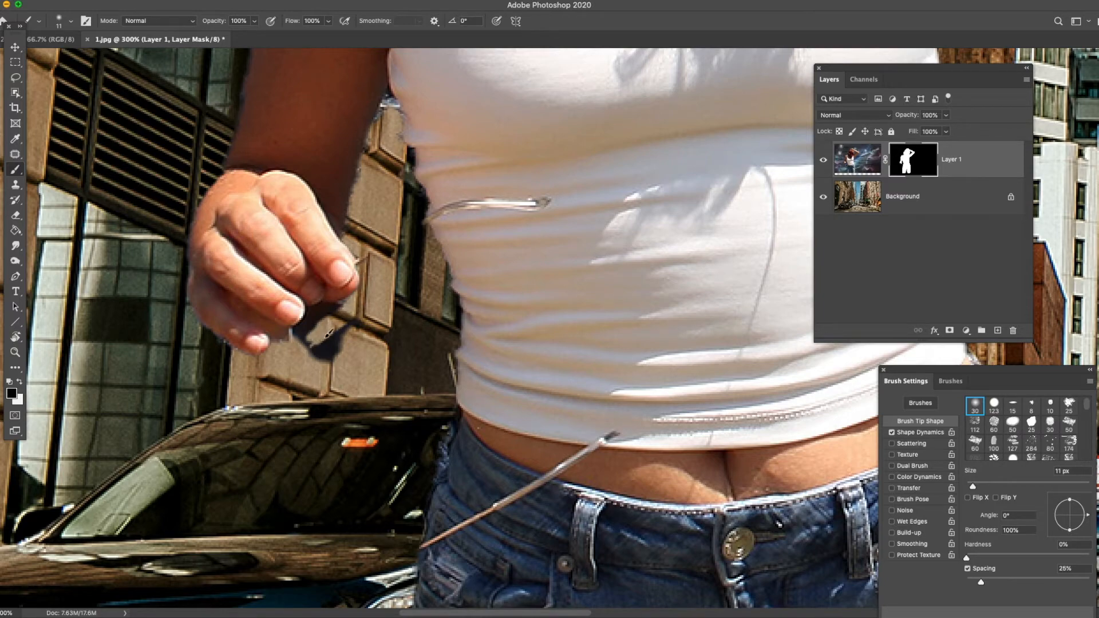
{"action": "key", "text": "super+z"}
{"action": "key", "text": "super+z"}
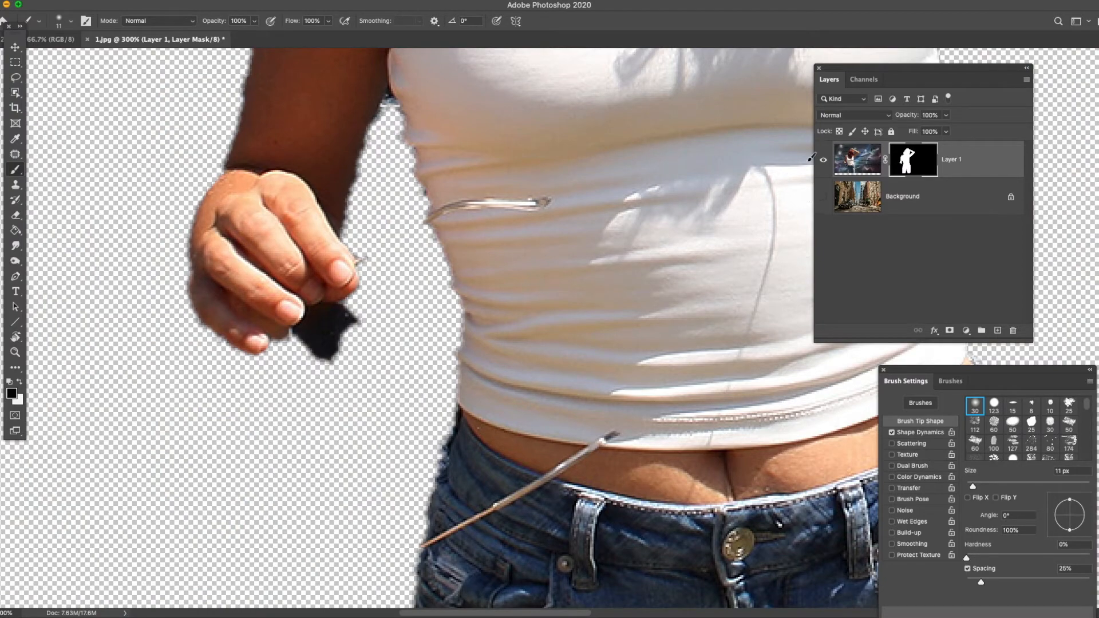
- Reveal the sunglasses hanging from the lowered hand by painting their temple, lenses and frame in white on the mask
{"action": "left_click", "coordinate": [20, 381]}
{"action": "left_click_drag", "start_coordinate": [379, 246], "coordinate": [412, 230]}
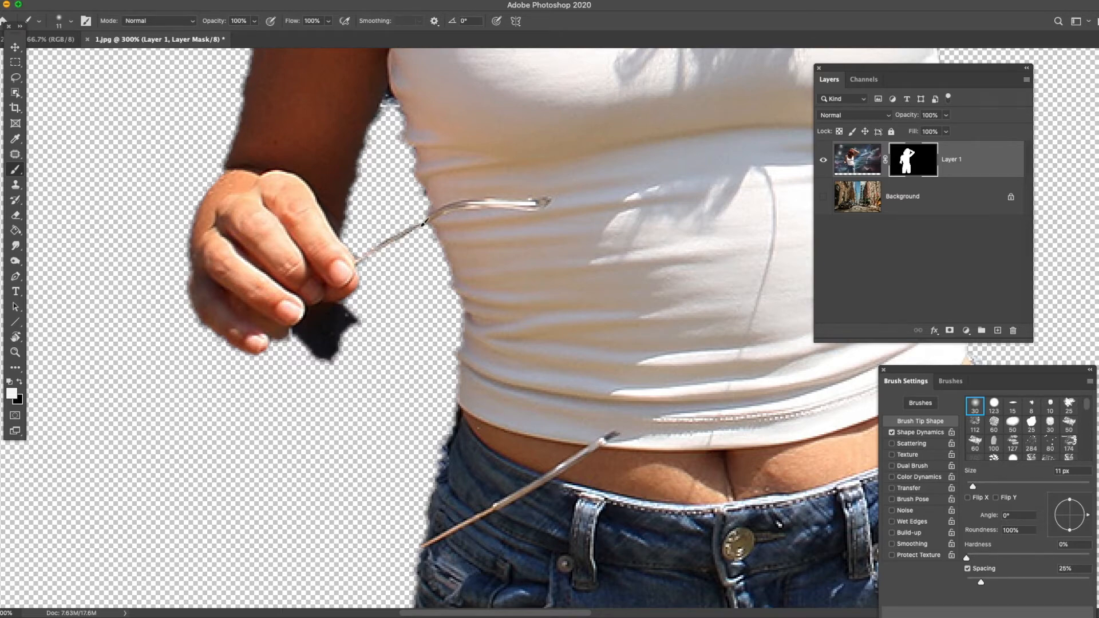
{"action": "mouse_move", "coordinate": [366, 304]}
{"action": "left_mouse_down"}
{"action": "mouse_move", "coordinate": [341, 340]}
{"action": "mouse_move", "coordinate": [375, 338]}
{"action": "mouse_move", "coordinate": [369, 384]}
{"action": "mouse_move", "coordinate": [287, 429]}
{"action": "mouse_move", "coordinate": [269, 355]}
{"action": "mouse_move", "coordinate": [327, 354]}
{"action": "mouse_move", "coordinate": [312, 453]}
{"action": "mouse_move", "coordinate": [359, 492]}
{"action": "mouse_move", "coordinate": [326, 493]}
{"action": "mouse_move", "coordinate": [395, 544]}
{"action": "mouse_move", "coordinate": [390, 464]}
{"action": "mouse_move", "coordinate": [420, 490]}
{"action": "mouse_move", "coordinate": [381, 569]}
{"action": "mouse_move", "coordinate": [450, 512]}
{"action": "left_mouse_up"}
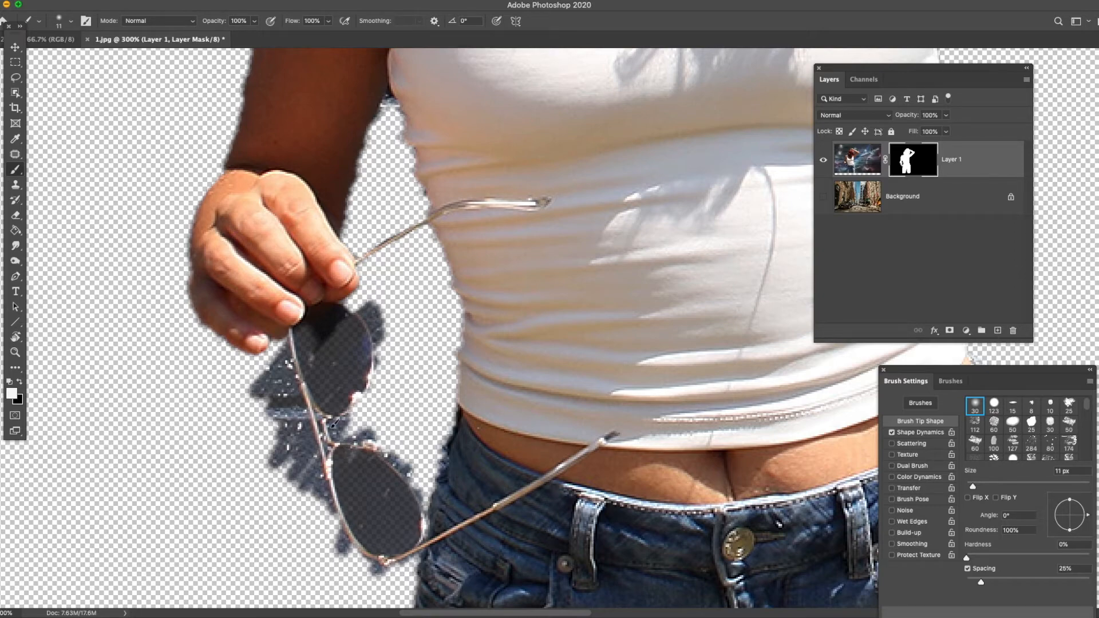
- Paint black on the mask around the lens nearest the hand to remove the surplus outside its rim and beside the frame
{"action": "left_click", "coordinate": [16, 352]}
{"action": "left_click", "coordinate": [367, 435]}
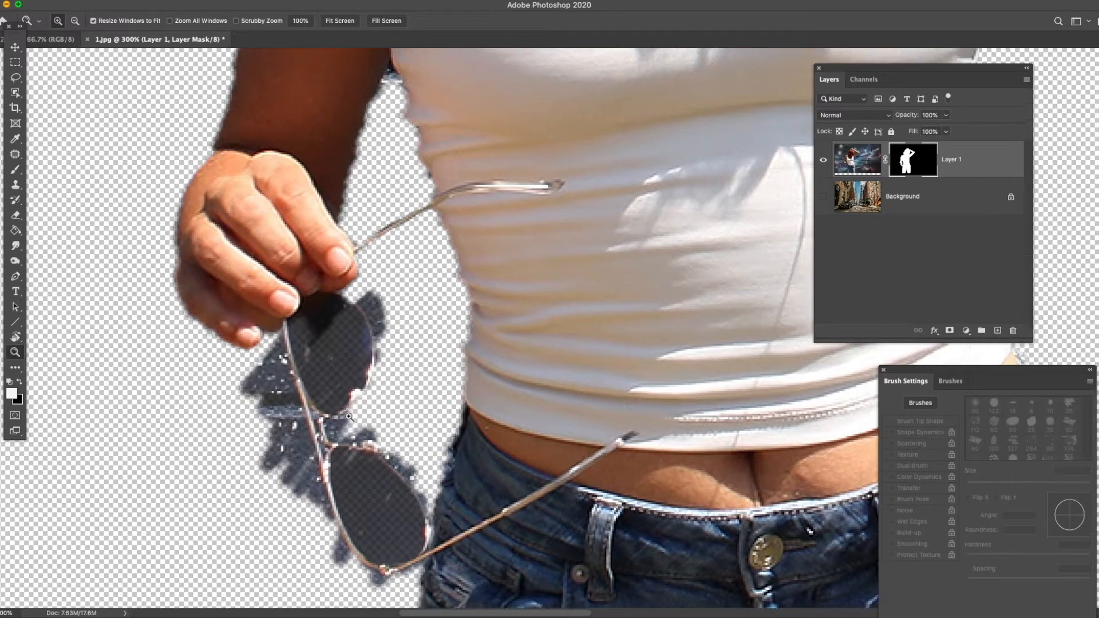
{"action": "left_click", "coordinate": [15, 169]}
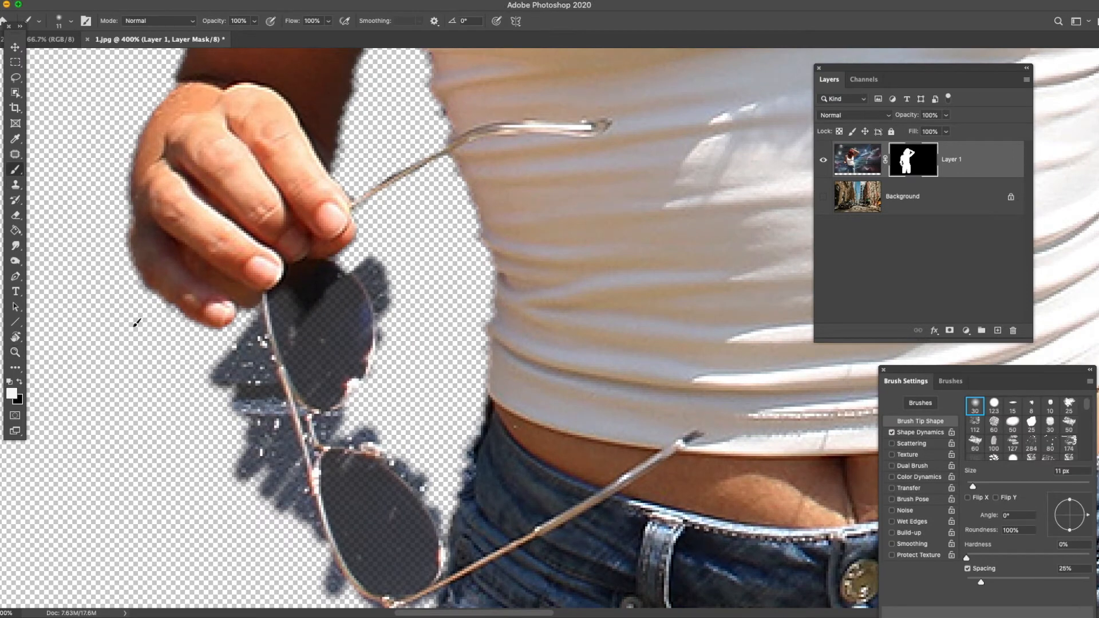
{"action": "left_click", "coordinate": [20, 382]}
{"action": "left_click", "coordinate": [823, 197]}
{"action": "left_click", "coordinate": [823, 197]}
{"action": "left_click", "coordinate": [21, 383]}
{"action": "mouse_move", "coordinate": [330, 265]}
{"action": "left_mouse_down"}
{"action": "mouse_move", "coordinate": [350, 281]}
{"action": "mouse_move", "coordinate": [330, 264]}
{"action": "left_mouse_up"}
{"action": "left_click", "coordinate": [20, 382]}
{"action": "mouse_move", "coordinate": [380, 265]}
{"action": "left_mouse_down"}
{"action": "mouse_move", "coordinate": [359, 270]}
{"action": "mouse_move", "coordinate": [376, 280]}
{"action": "mouse_move", "coordinate": [382, 310]}
{"action": "left_mouse_up"}
{"action": "mouse_move", "coordinate": [359, 266]}
{"action": "left_mouse_down"}
{"action": "mouse_move", "coordinate": [372, 285]}
{"action": "mouse_move", "coordinate": [370, 256]}
{"action": "mouse_move", "coordinate": [386, 307]}
{"action": "mouse_move", "coordinate": [384, 261]}
{"action": "left_mouse_up"}
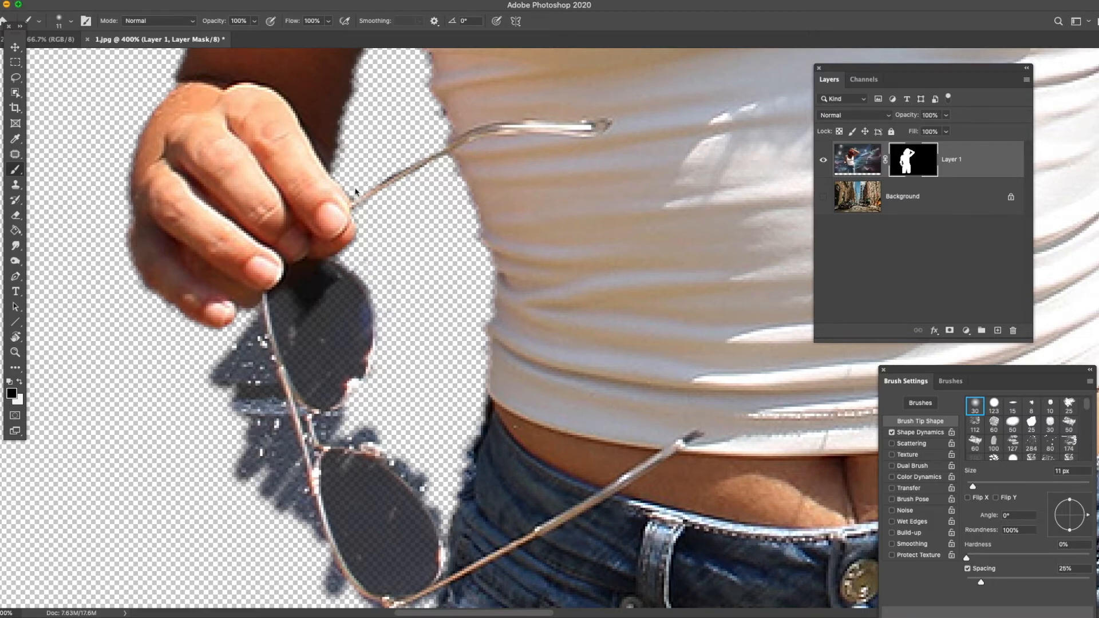
{"action": "left_click_drag", "start_coordinate": [254, 323], "coordinate": [255, 358]}
{"action": "mouse_move", "coordinate": [259, 314]}
{"action": "left_mouse_down"}
{"action": "mouse_move", "coordinate": [263, 357]}
{"action": "mouse_move", "coordinate": [264, 303]}
{"action": "mouse_move", "coordinate": [268, 355]}
{"action": "mouse_move", "coordinate": [258, 366]}
{"action": "left_mouse_up"}
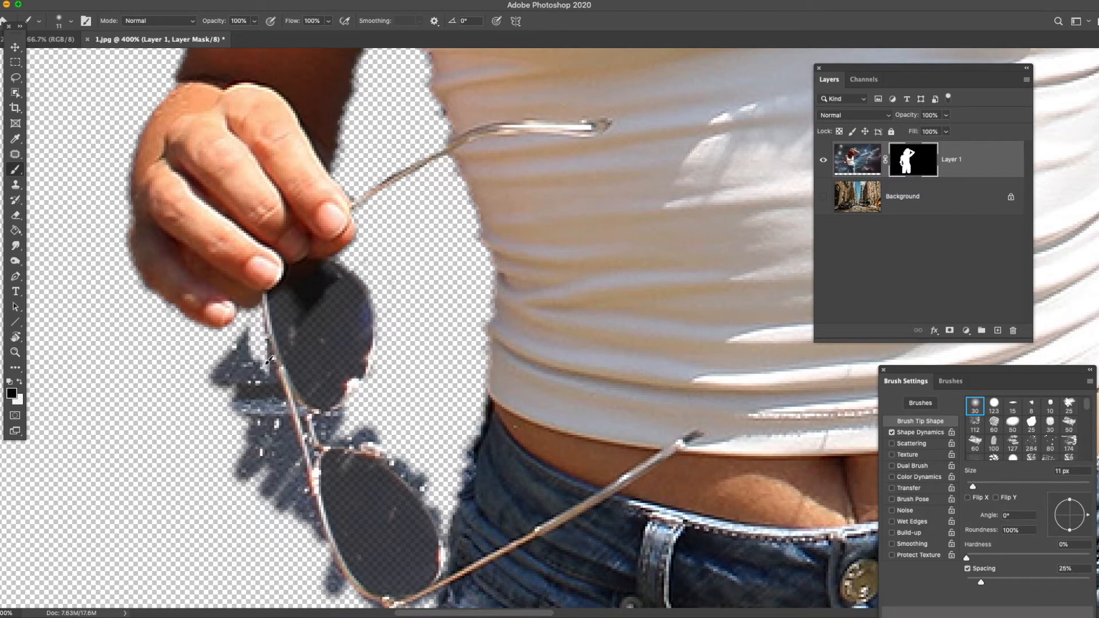
- Paint out the surplus along the sunglasses' brow bar, at the far hinge and between the lenses in black on the mask
{"action": "key", "text": "r"}
{"action": "left_click_drag", "start_coordinate": [447, 312], "coordinate": [494, 455]}
{"action": "key", "text": "b"}
{"action": "key", "text": "space"}
{"action": "left_click_drag", "start_coordinate": [564, 430], "coordinate": [679, 164]}
{"action": "key", "text": "r"}
{"action": "left_click_drag", "start_coordinate": [625, 222], "coordinate": [602, 225]}
{"action": "key", "text": "b"}
{"action": "key", "text": "space"}
{"action": "left_click_drag", "start_coordinate": [678, 223], "coordinate": [501, 253]}
{"action": "mouse_move", "coordinate": [414, 283]}
{"action": "left_mouse_down"}
{"action": "mouse_move", "coordinate": [625, 278]}
{"action": "mouse_move", "coordinate": [394, 288]}
{"action": "mouse_move", "coordinate": [417, 291]}
{"action": "mouse_move", "coordinate": [422, 325]}
{"action": "mouse_move", "coordinate": [456, 330]}
{"action": "mouse_move", "coordinate": [470, 322]}
{"action": "mouse_move", "coordinate": [458, 297]}
{"action": "mouse_move", "coordinate": [554, 289]}
{"action": "mouse_move", "coordinate": [438, 294]}
{"action": "mouse_move", "coordinate": [526, 304]}
{"action": "mouse_move", "coordinate": [499, 327]}
{"action": "mouse_move", "coordinate": [498, 350]}
{"action": "mouse_move", "coordinate": [572, 318]}
{"action": "mouse_move", "coordinate": [589, 290]}
{"action": "mouse_move", "coordinate": [645, 280]}
{"action": "mouse_move", "coordinate": [577, 289]}
{"action": "mouse_move", "coordinate": [654, 272]}
{"action": "mouse_move", "coordinate": [667, 289]}
{"action": "left_mouse_up"}
{"action": "left_click_drag", "start_coordinate": [714, 236], "coordinate": [703, 251]}
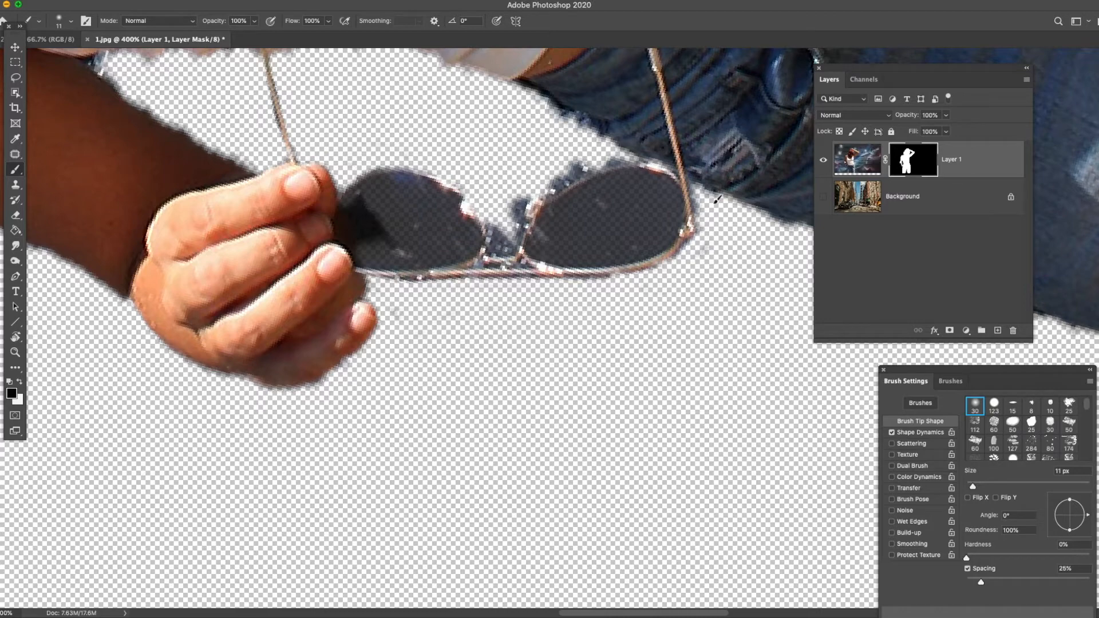
{"action": "mouse_move", "coordinate": [550, 178]}
{"action": "left_mouse_down"}
{"action": "mouse_move", "coordinate": [584, 166]}
{"action": "mouse_move", "coordinate": [544, 189]}
{"action": "mouse_move", "coordinate": [621, 160]}
{"action": "mouse_move", "coordinate": [594, 157]}
{"action": "mouse_move", "coordinate": [534, 189]}
{"action": "mouse_move", "coordinate": [507, 252]}
{"action": "mouse_move", "coordinate": [496, 208]}
{"action": "left_mouse_up"}
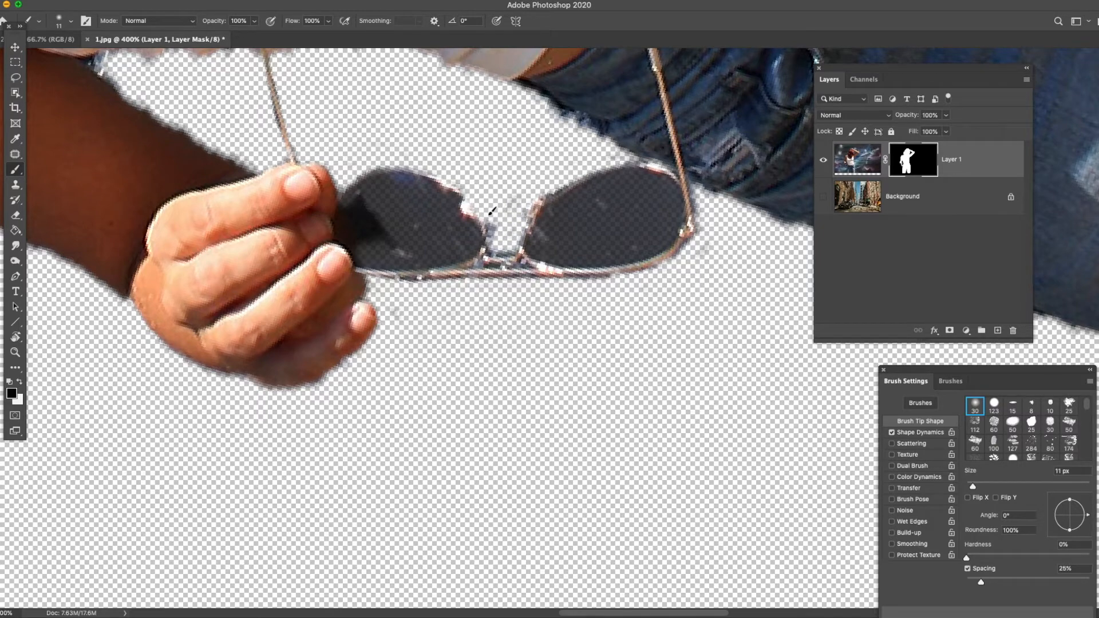
- Return the canvas upright with the whole image in view and show the Background layer again
{"action": "left_click", "coordinate": [15, 352]}
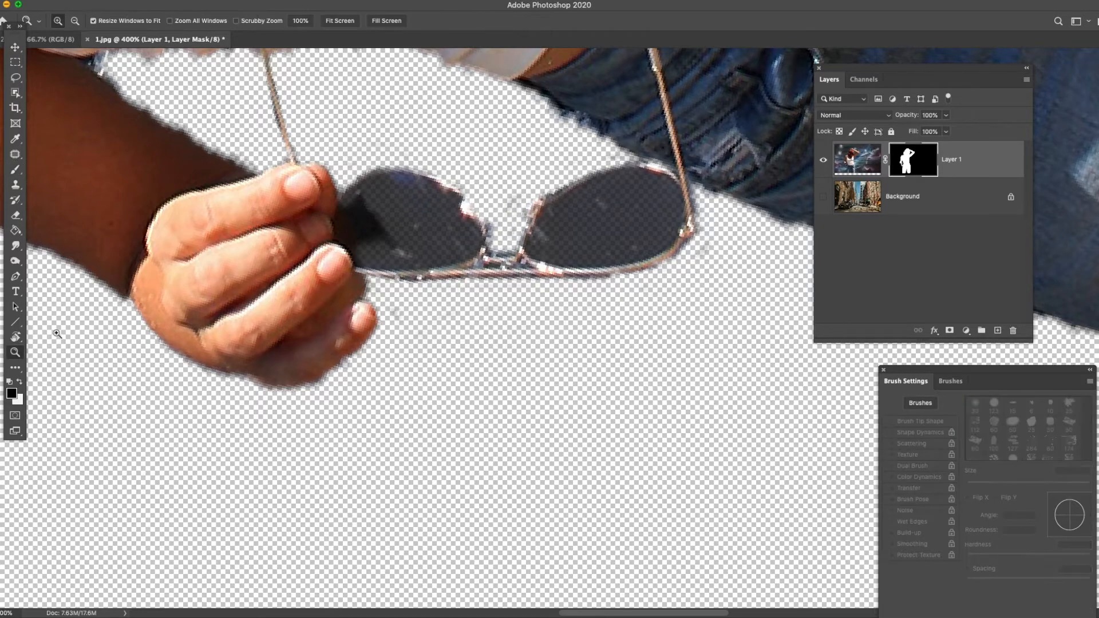
{"action": "right_click", "coordinate": [304, 203]}
{"action": "left_click", "coordinate": [322, 211]}
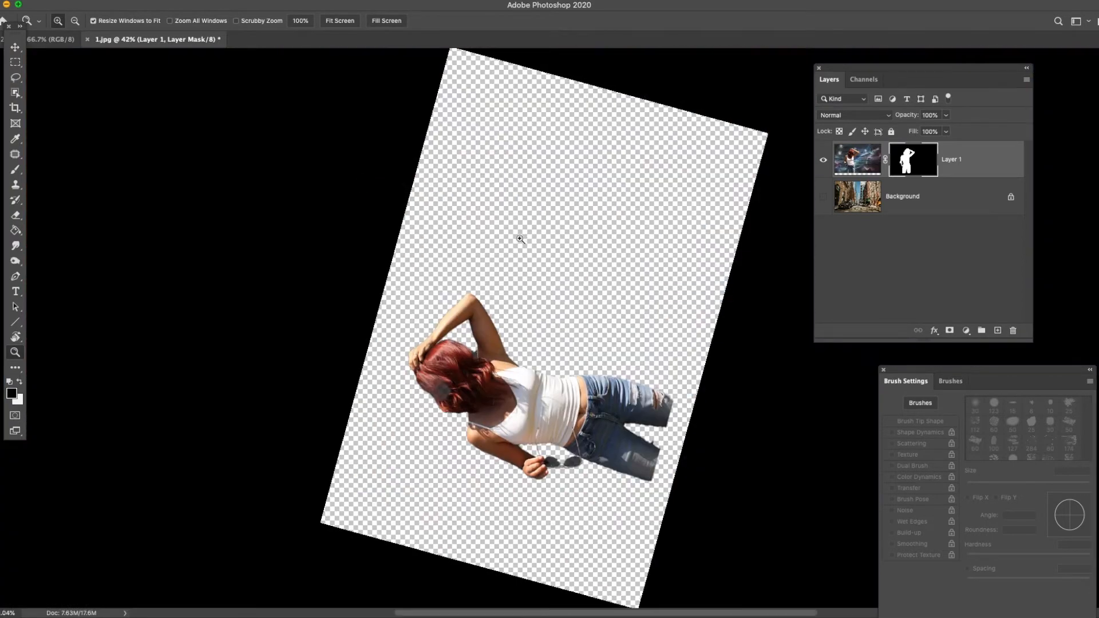
{"action": "key", "text": "r"}
{"action": "left_click_drag", "start_coordinate": [557, 221], "coordinate": [674, 258]}
{"action": "key", "text": "Escape"}
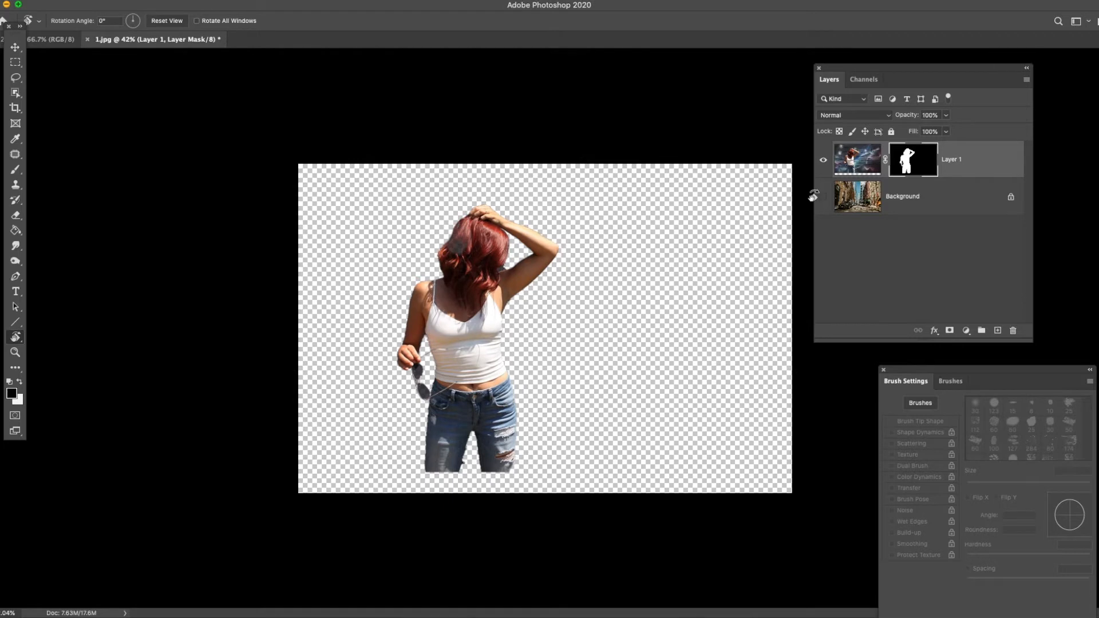
{"action": "key", "text": "z"}
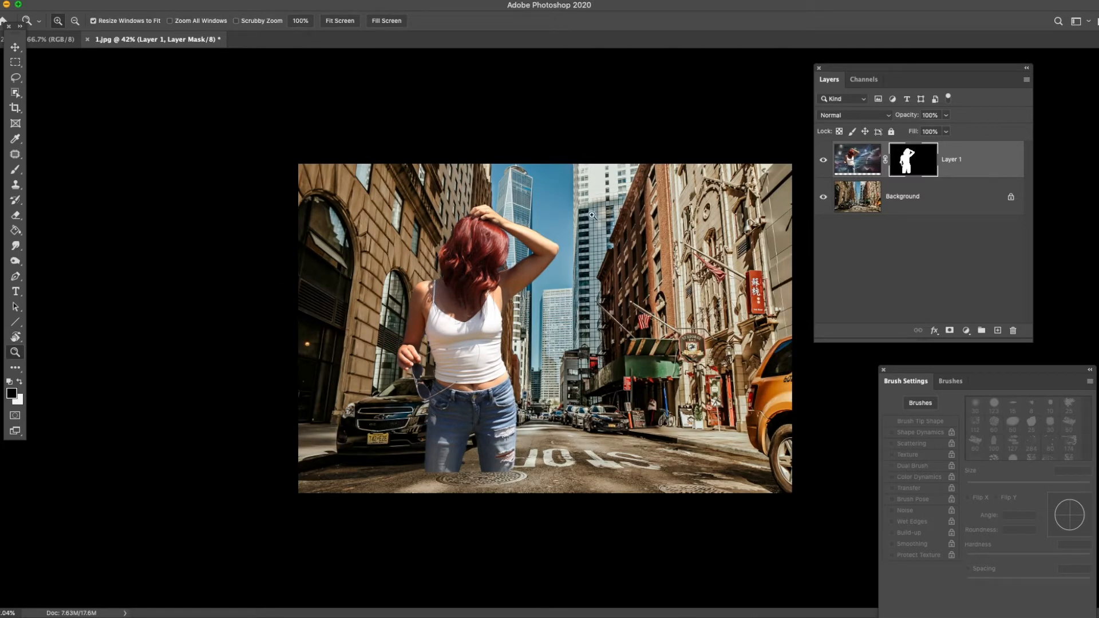
- Move Layer 1's image down with the Move tool so the woman's cut-off legs meet the street photo's lower edge
{"action": "left_click", "coordinate": [860, 161]}
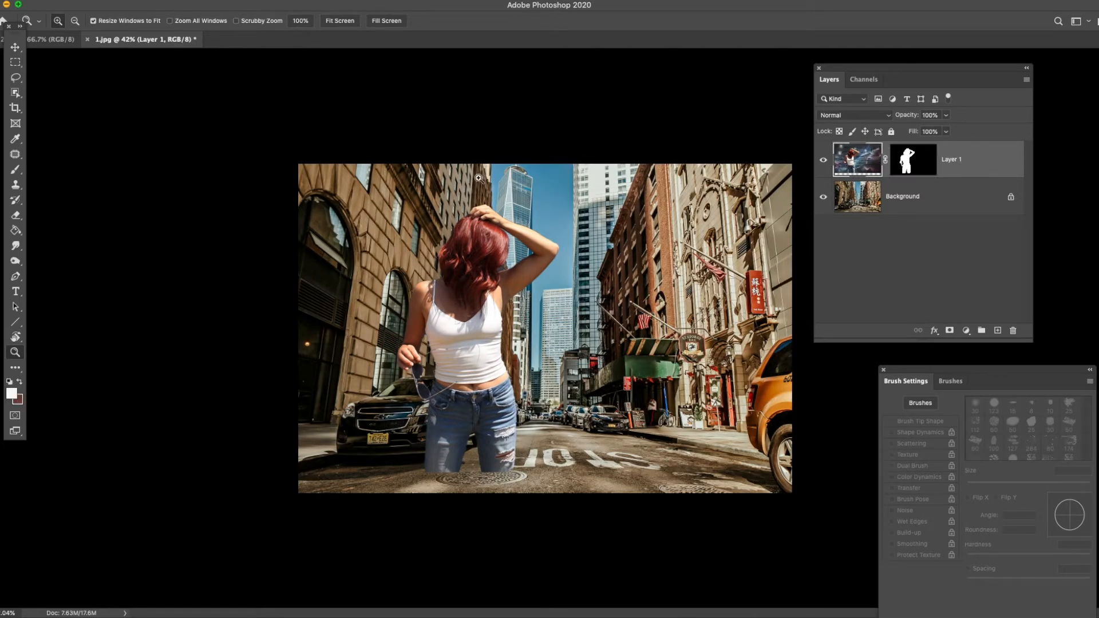
{"action": "left_click", "coordinate": [15, 48]}
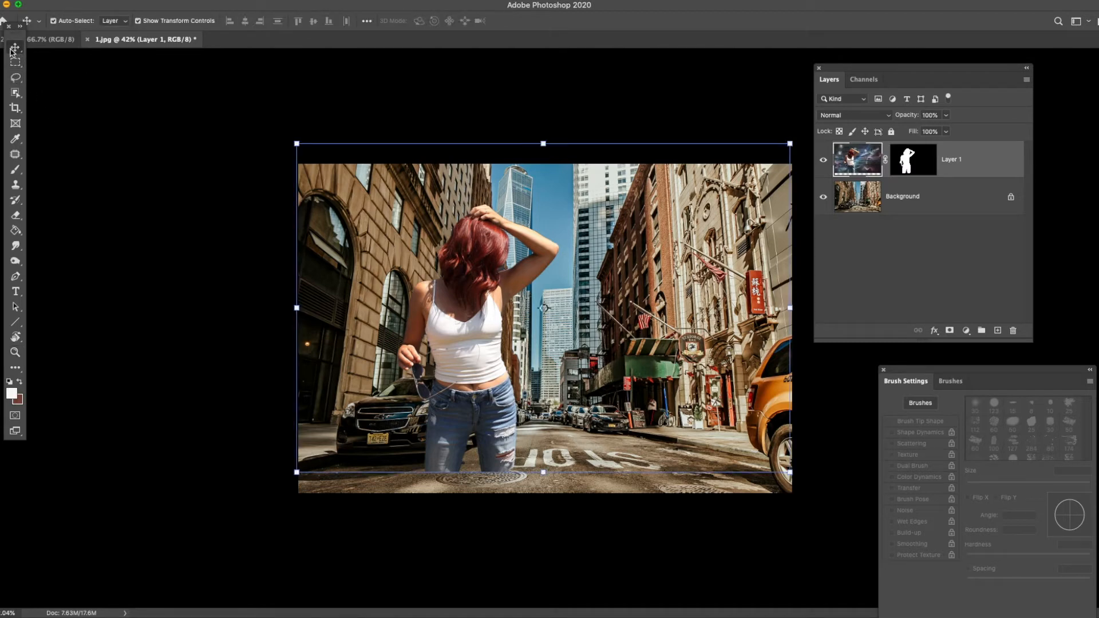
{"action": "right_click", "coordinate": [12, 52]}
{"action": "left_click", "coordinate": [69, 47]}
{"action": "left_click_drag", "start_coordinate": [485, 257], "coordinate": [487, 280]}
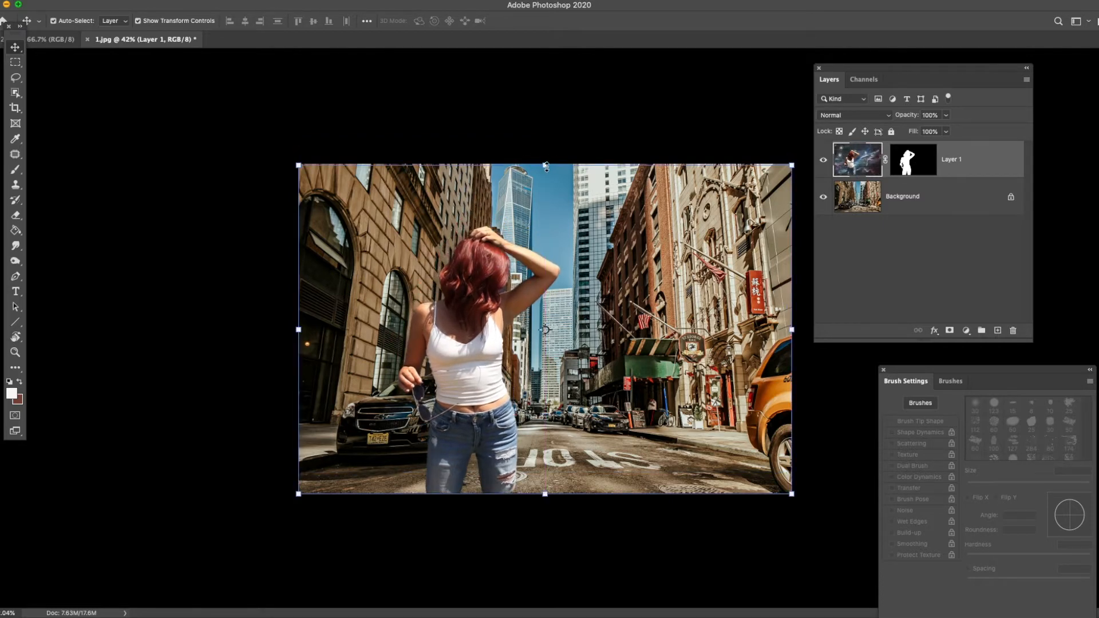
- Scale Layer 1 proportionally to about 123% and shift it slightly sideways, keeping the woman's legs on the photo's lower edge
{"action": "left_click_drag", "start_coordinate": [546, 166], "coordinate": [559, 82]}
{"action": "left_click_drag", "start_coordinate": [465, 292], "coordinate": [461, 291]}
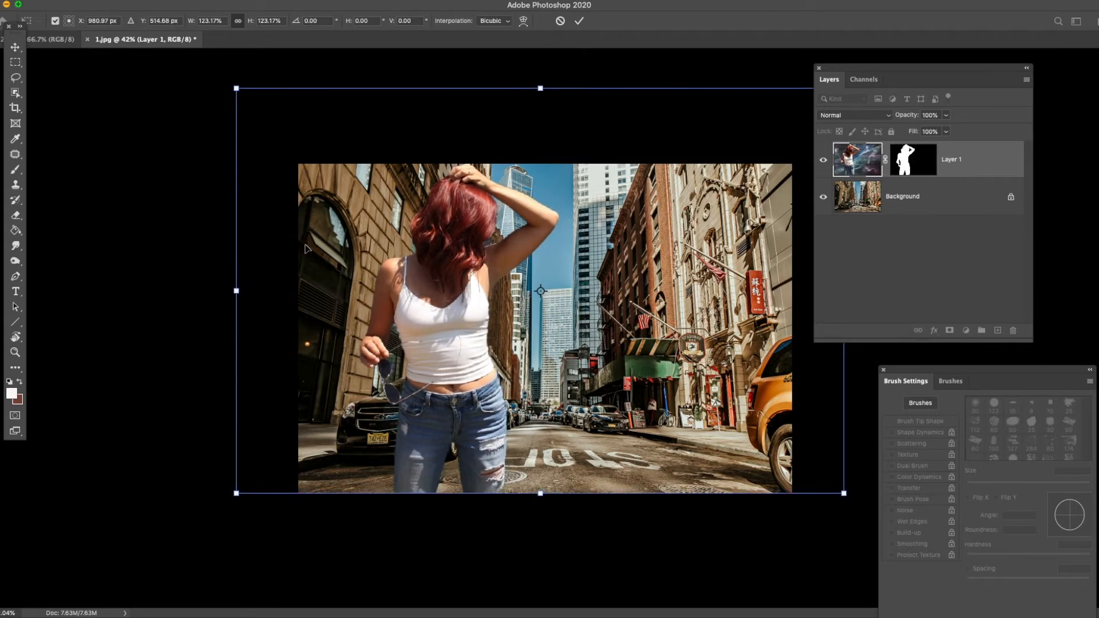
{"action": "left_click", "coordinate": [15, 352]}
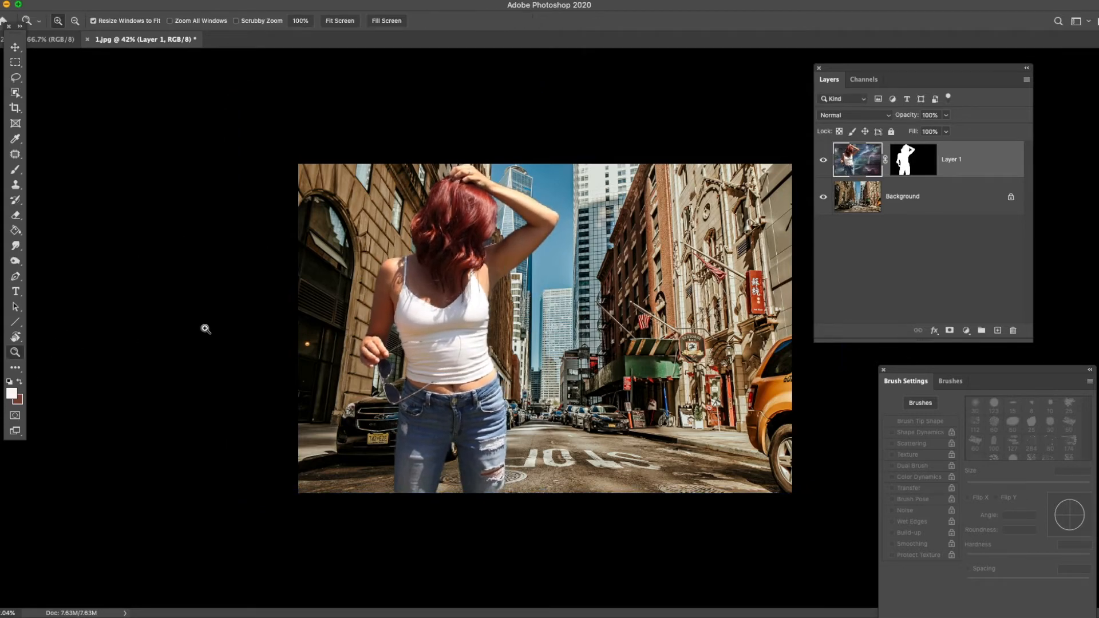
- Restore the missing corner of the torn jeans leg at the photo's lower edge by painting white on Layer 1's mask with a 24 px brush
{"action": "left_click", "coordinate": [462, 472]}
{"action": "left_click", "coordinate": [462, 472]}
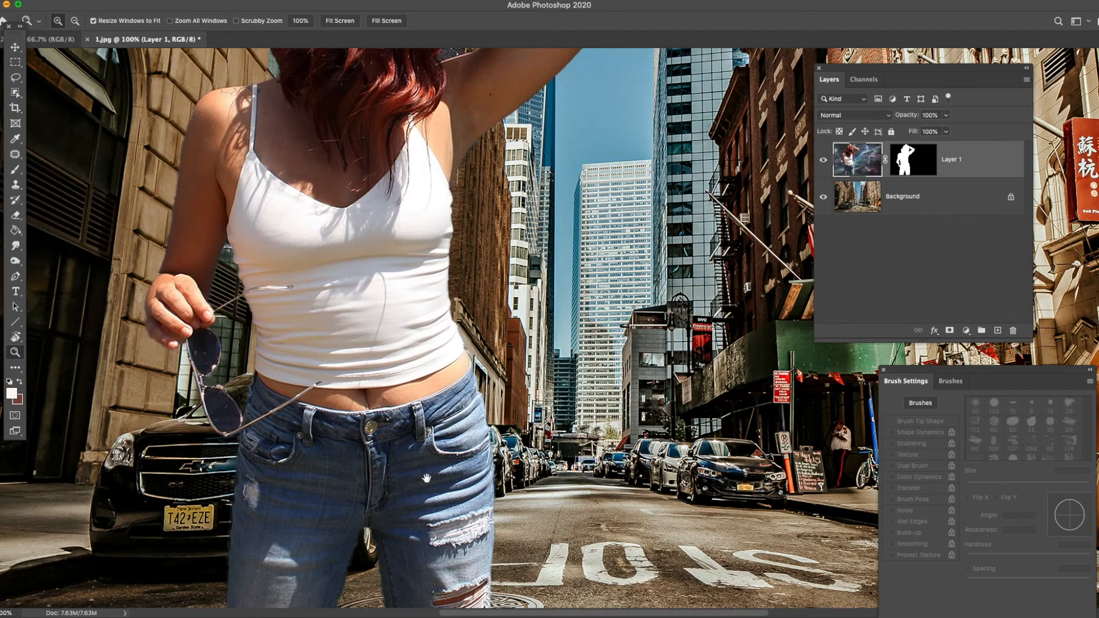
{"action": "scroll", "coordinate": [465, 392], "scroll_direction": "down", "scroll_amount": 5}
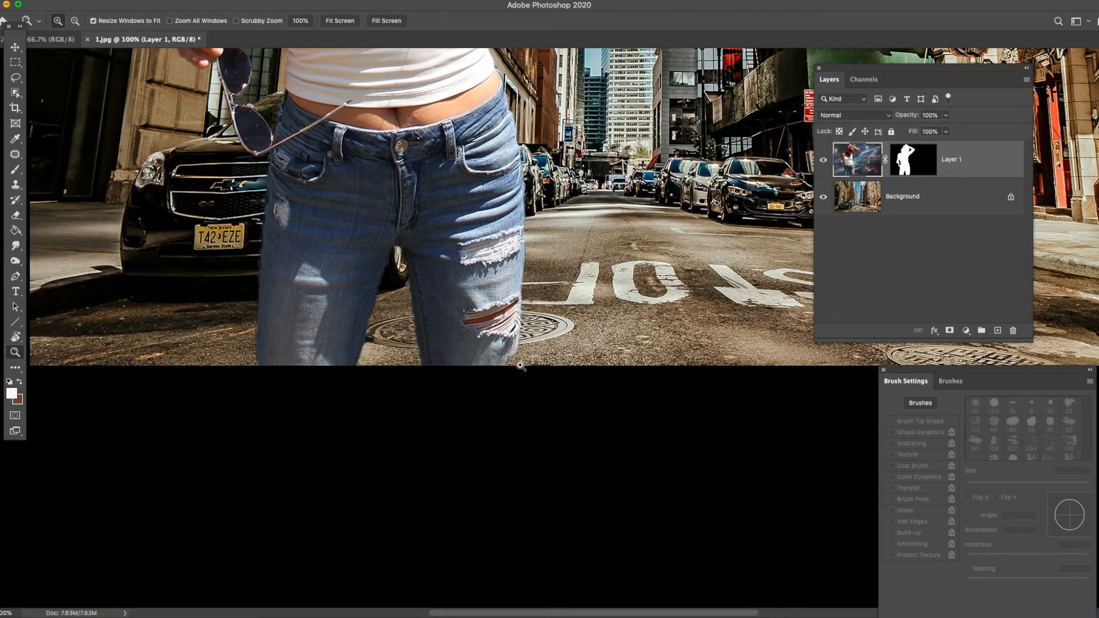
{"action": "left_click", "coordinate": [518, 366]}
{"action": "left_click", "coordinate": [511, 366]}
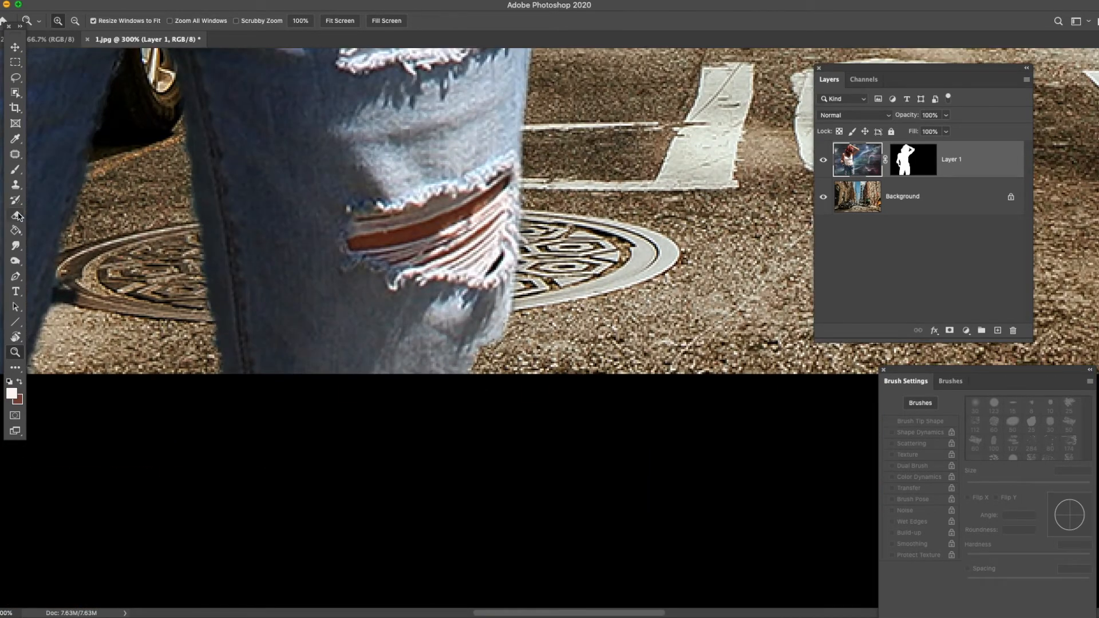
{"action": "left_click", "coordinate": [15, 170]}
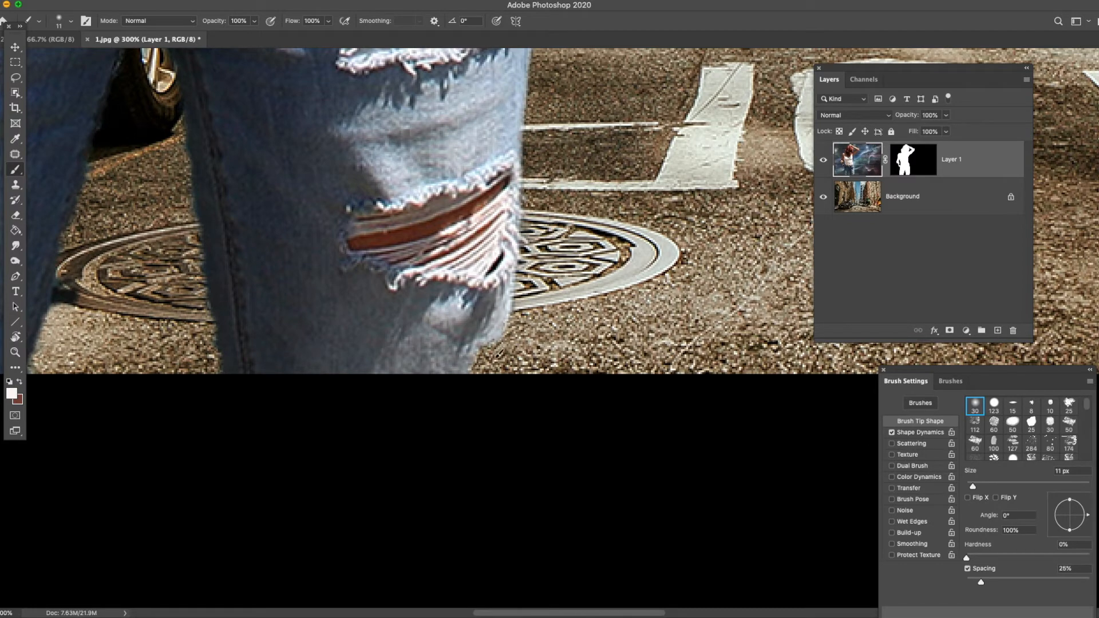
{"action": "left_click", "coordinate": [913, 160]}
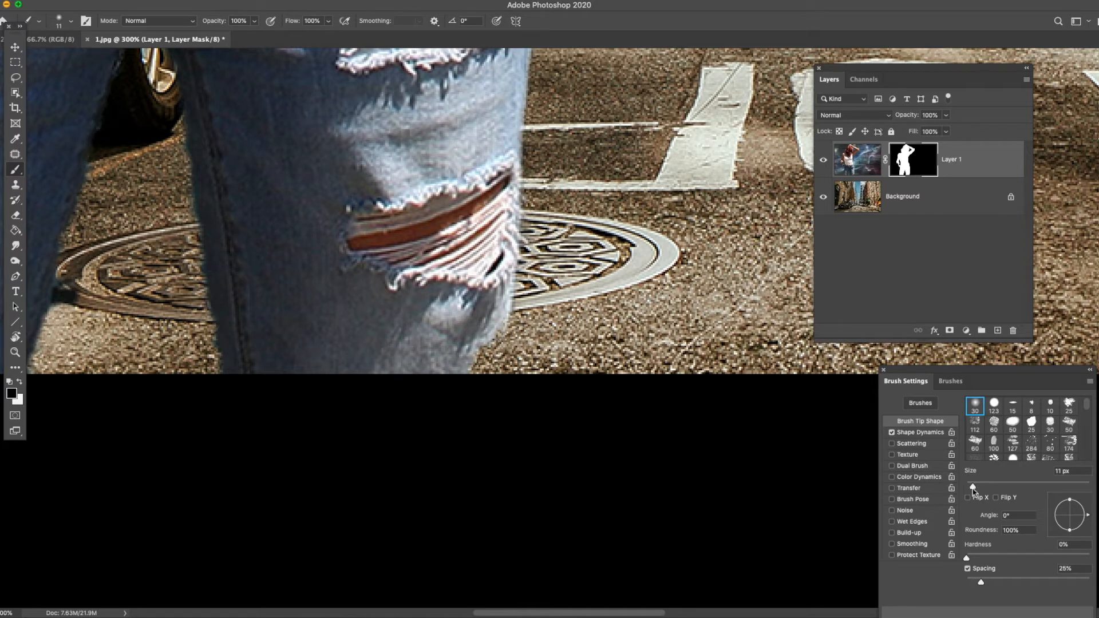
{"action": "left_click_drag", "start_coordinate": [976, 496], "coordinate": [980, 492]}
{"action": "left_click", "coordinate": [20, 382]}
{"action": "mouse_move", "coordinate": [504, 321]}
{"action": "left_mouse_down"}
{"action": "mouse_move", "coordinate": [495, 380]}
{"action": "mouse_move", "coordinate": [503, 319]}
{"action": "mouse_move", "coordinate": [464, 379]}
{"action": "mouse_move", "coordinate": [501, 339]}
{"action": "left_mouse_up"}
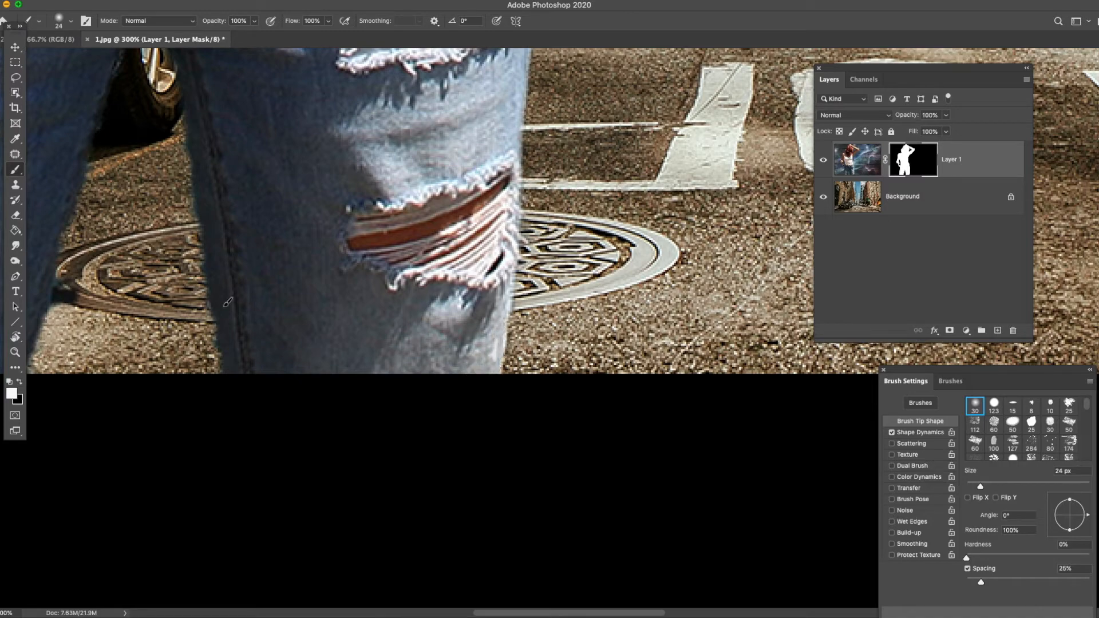
- Smooth the inner edge of the untorn jeans leg in black on the mask, undoing the first stroke and repainting a shorter one
{"action": "left_click_drag", "start_coordinate": [248, 223], "coordinate": [386, 247]}
{"action": "left_click_drag", "start_coordinate": [257, 214], "coordinate": [264, 326]}
{"action": "key", "text": "x"}
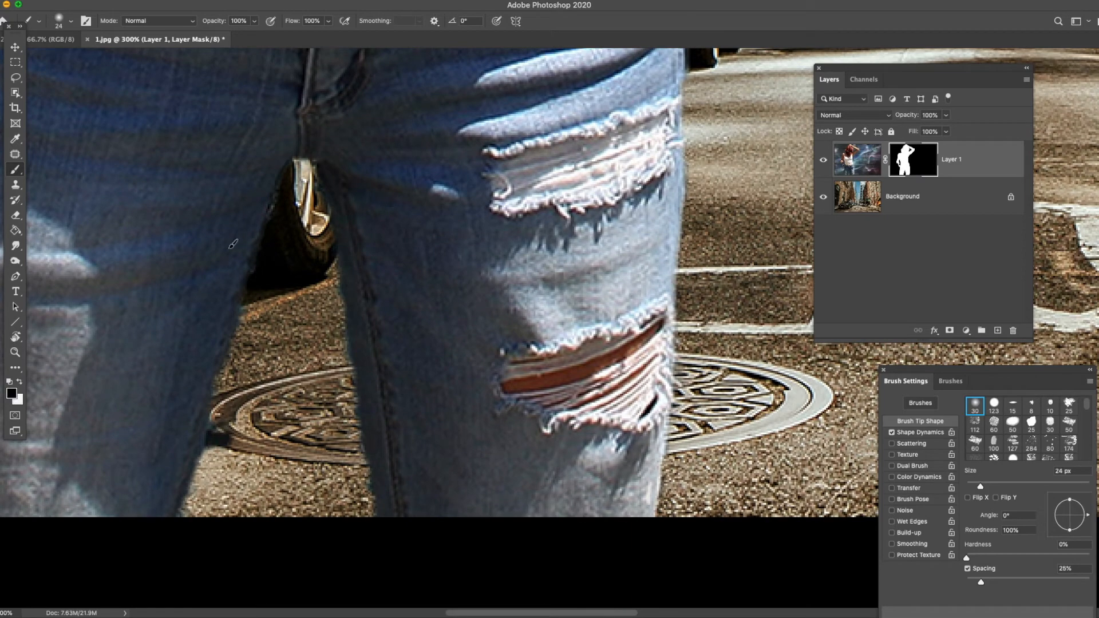
{"action": "mouse_move", "coordinate": [289, 208]}
{"action": "left_mouse_down"}
{"action": "mouse_move", "coordinate": [223, 366]}
{"action": "mouse_move", "coordinate": [202, 467]}
{"action": "mouse_move", "coordinate": [174, 512]}
{"action": "left_mouse_up"}
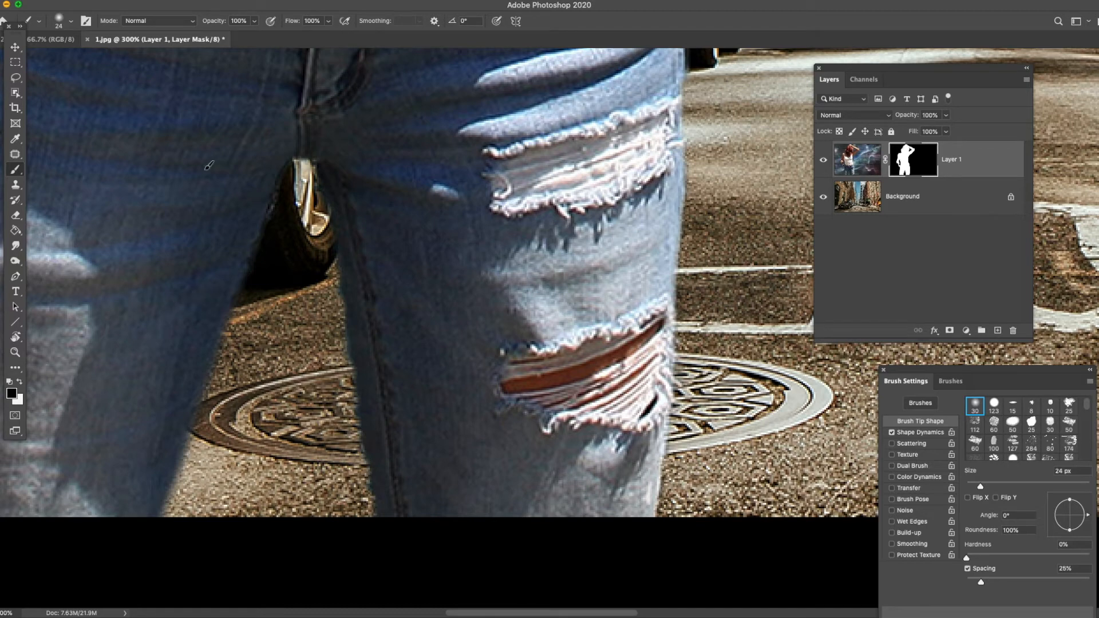
{"action": "left_click", "coordinate": [119, 0]}
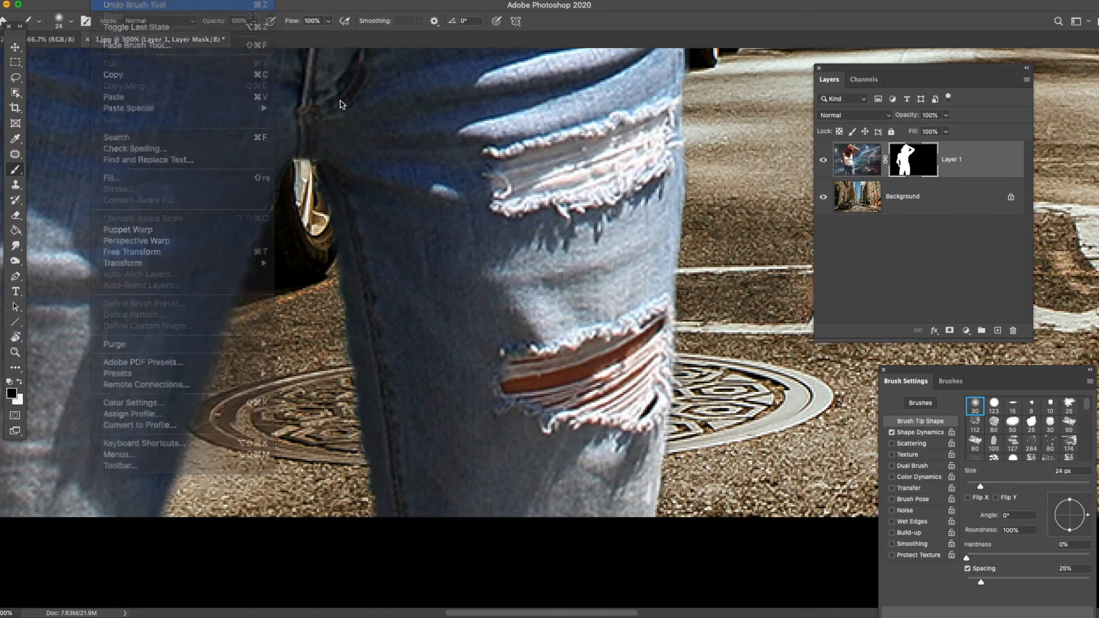
{"action": "left_click", "coordinate": [123, 7]}
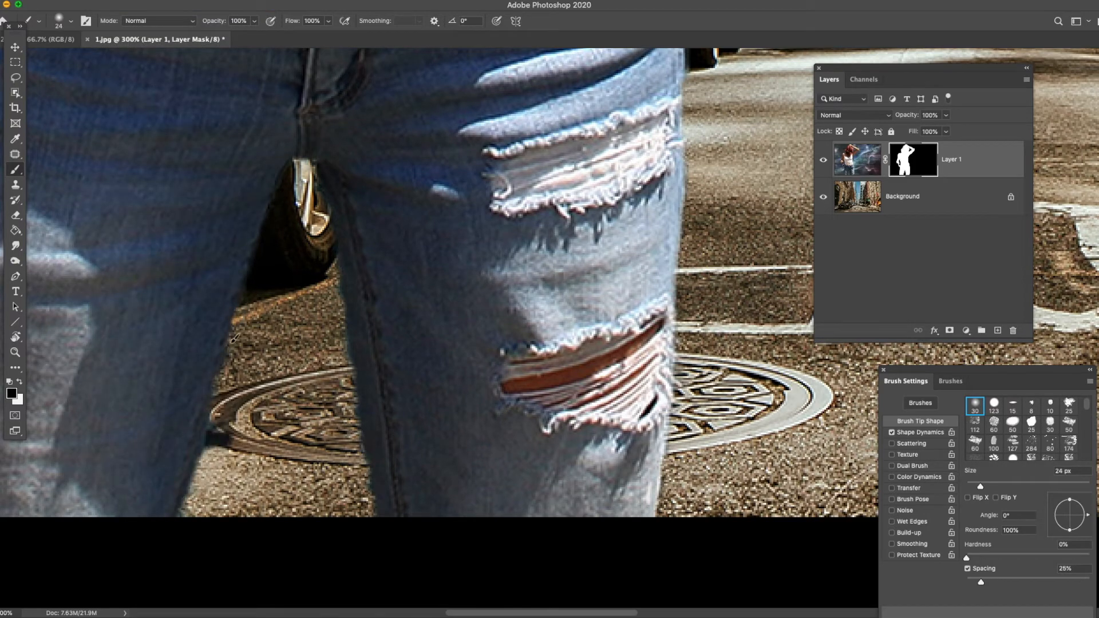
{"action": "mouse_move", "coordinate": [222, 362]}
{"action": "left_mouse_down"}
{"action": "mouse_move", "coordinate": [177, 525]}
{"action": "mouse_move", "coordinate": [217, 460]}
{"action": "left_mouse_up"}
- Paint black on the mask along the outer edge of the woman's lowered arm, from the shoulder to the hand, to remove the fringe
{"action": "left_click", "coordinate": [15, 352]}
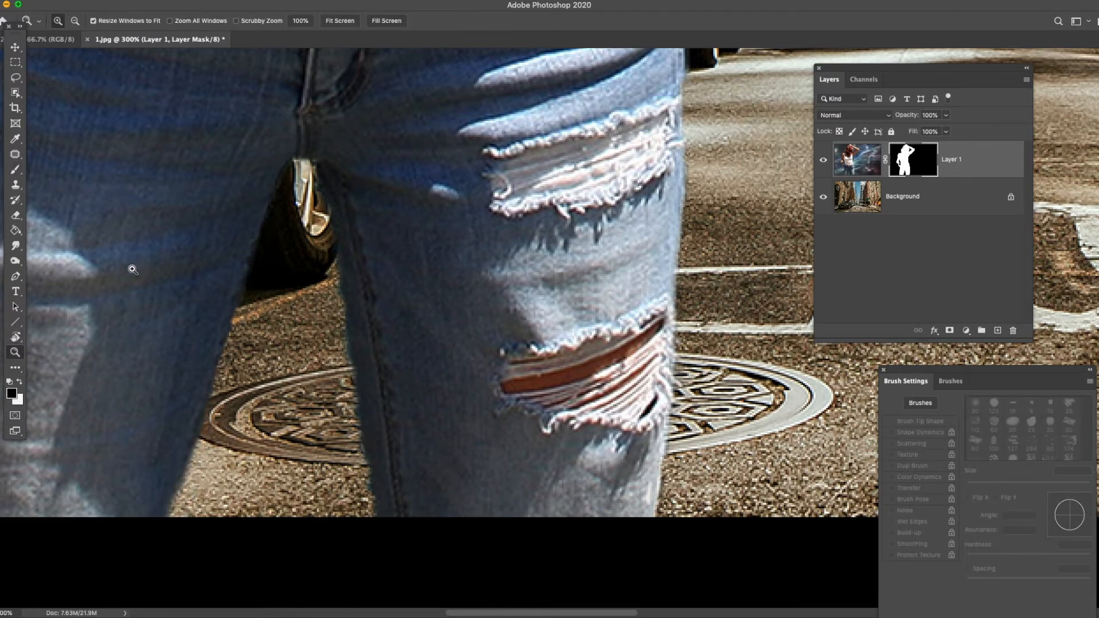
{"action": "right_click", "coordinate": [325, 181]}
{"action": "left_click", "coordinate": [327, 179]}
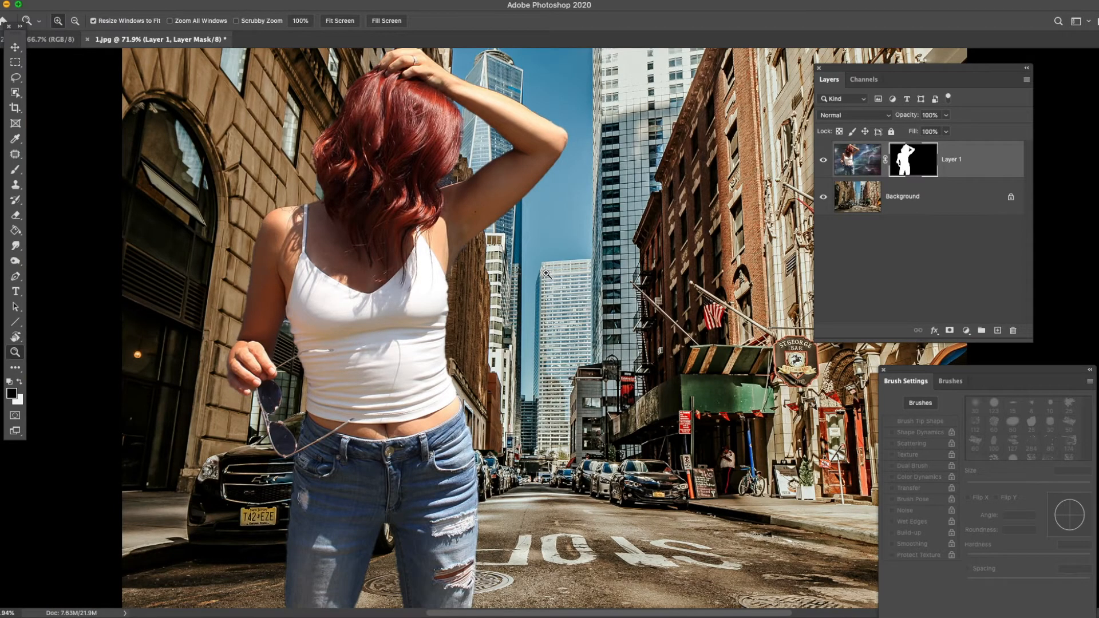
{"action": "left_click_drag", "start_coordinate": [257, 262], "coordinate": [258, 230]}
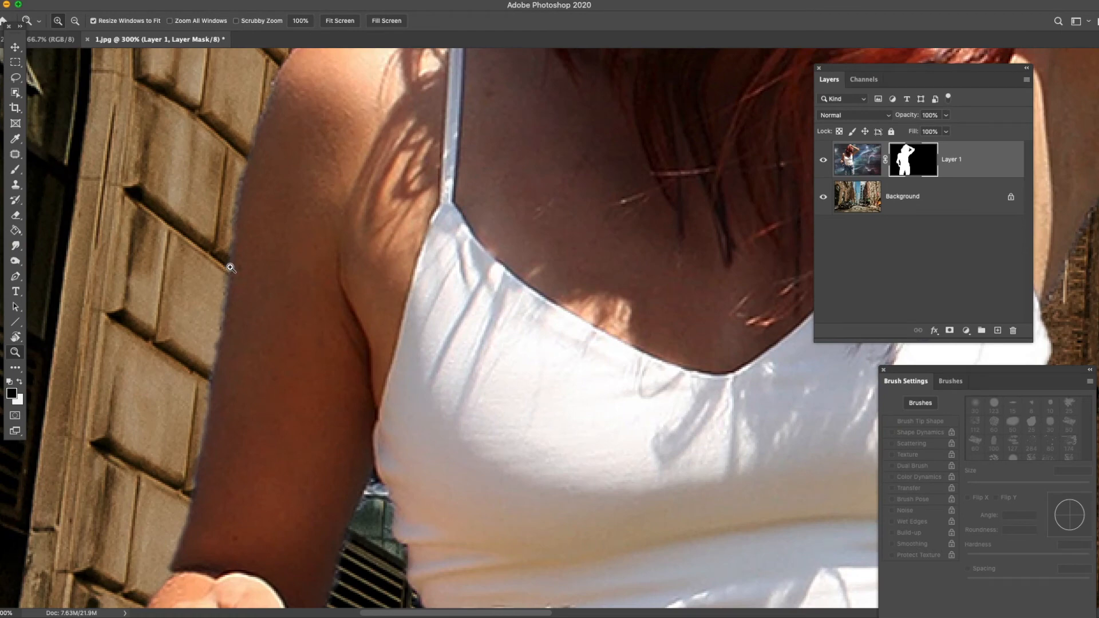
{"action": "left_click", "coordinate": [16, 169]}
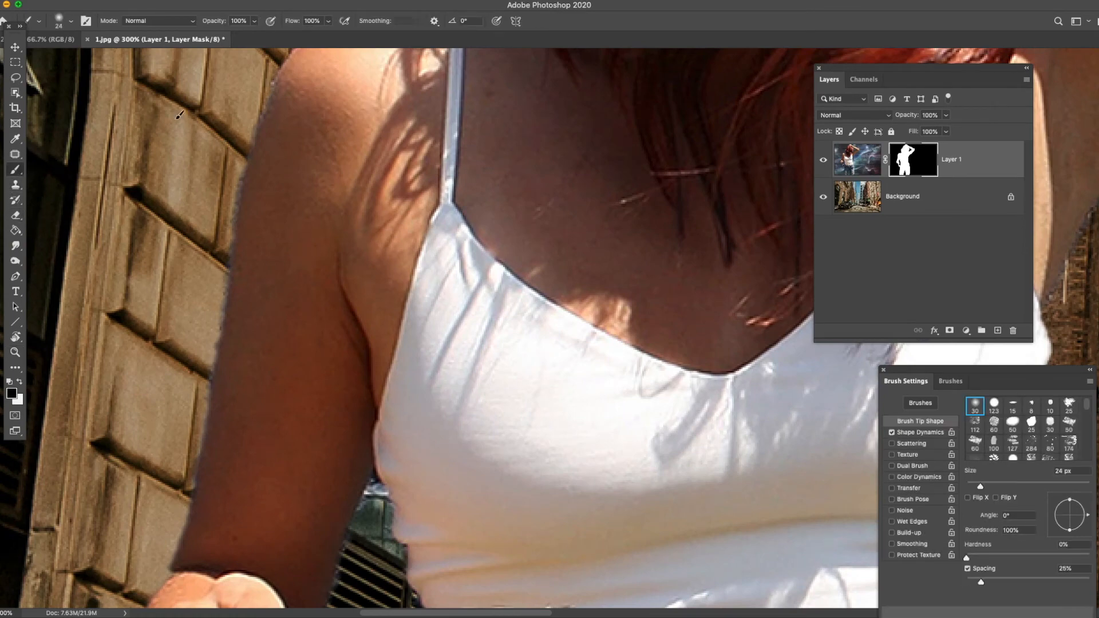
{"action": "left_click_drag", "start_coordinate": [242, 160], "coordinate": [224, 269]}
{"action": "mouse_move", "coordinate": [232, 260]}
{"action": "left_mouse_down"}
{"action": "mouse_move", "coordinate": [191, 483]}
{"action": "mouse_move", "coordinate": [162, 554]}
{"action": "left_mouse_up"}
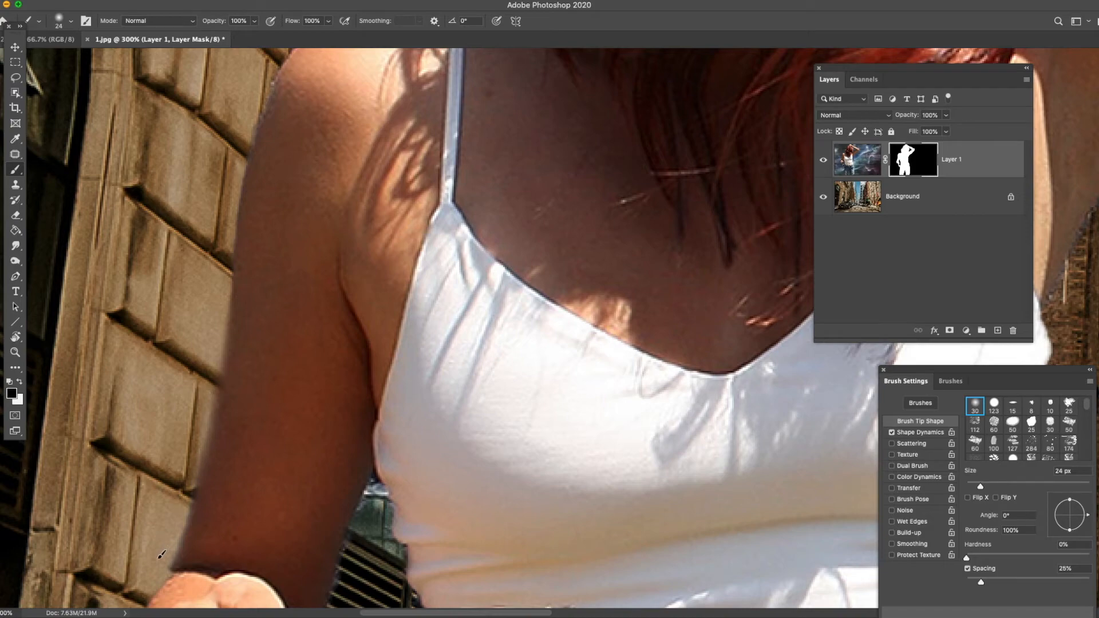
- Bring the whole image back into view and move the Layers panel aside to uncover more of the photo
{"action": "left_click", "coordinate": [16, 352]}
{"action": "right_click", "coordinate": [302, 195]}
{"action": "left_click", "coordinate": [329, 198]}
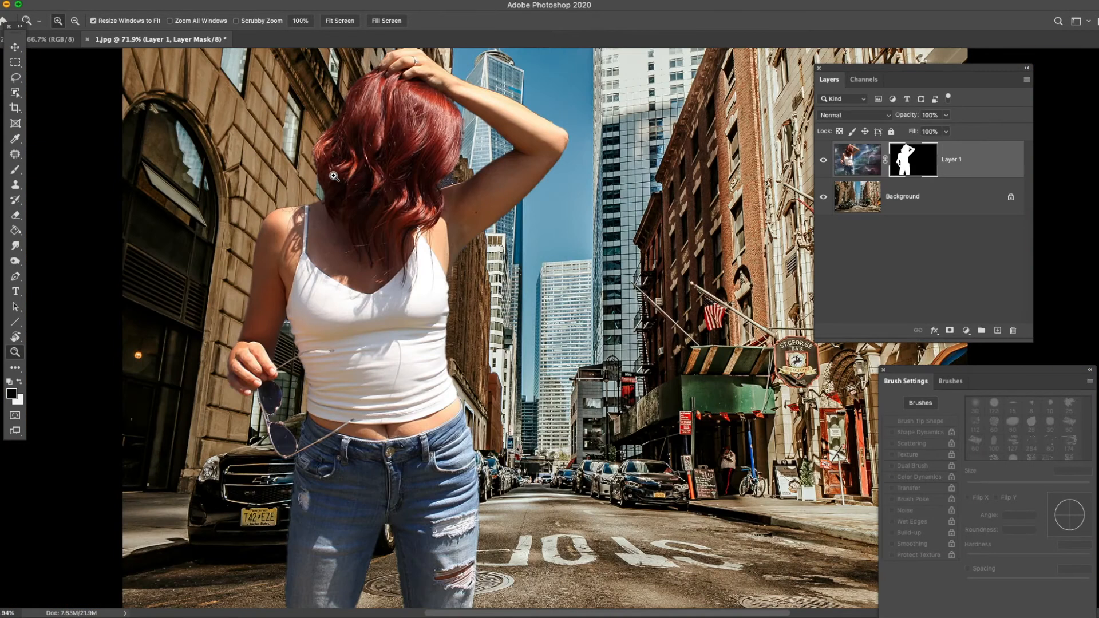
{"action": "left_click", "coordinate": [491, 267], "text": "alt"}
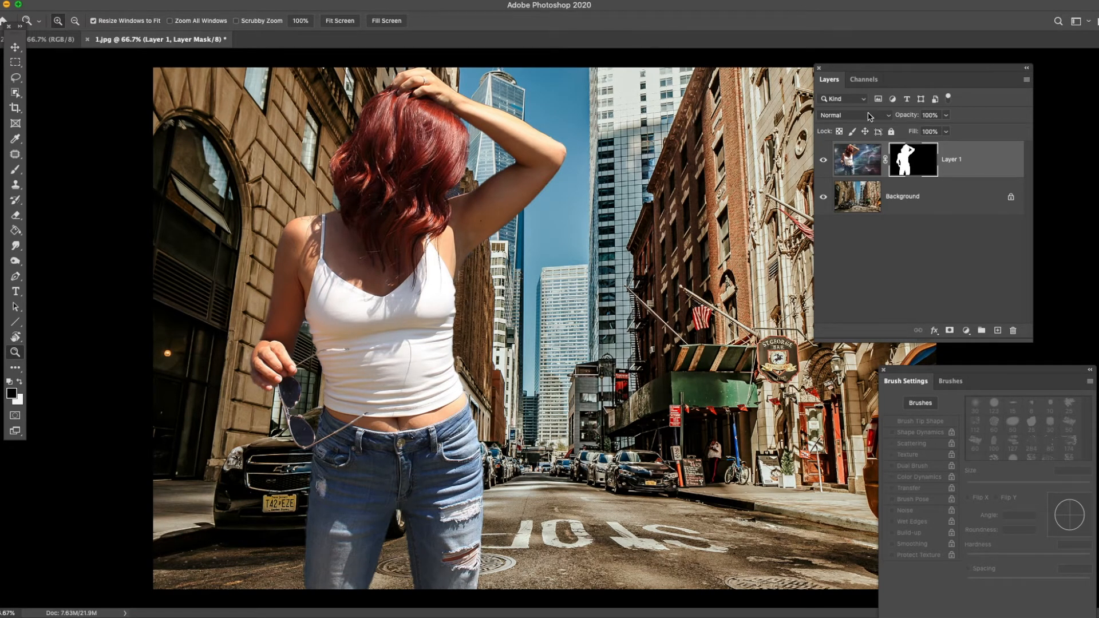
{"action": "left_click_drag", "start_coordinate": [864, 79], "coordinate": [931, 77]}
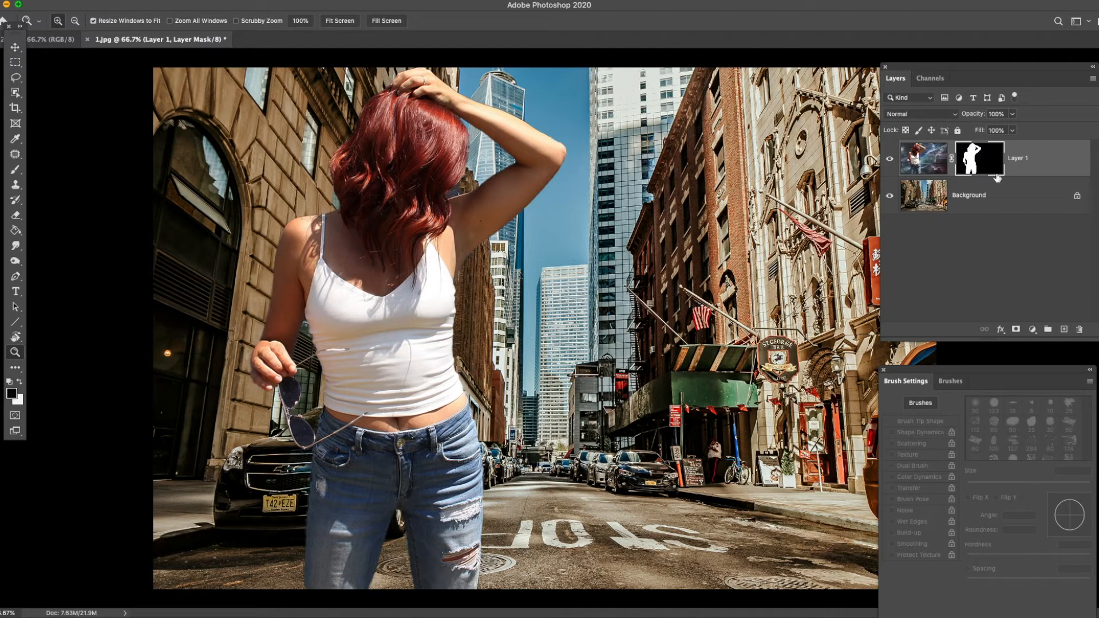
- Convert Layer 1 with its mask to a smart object and rasterize it into a plain pixel layer
{"action": "left_click", "coordinate": [1044, 166]}
{"action": "right_click", "coordinate": [1044, 163]}
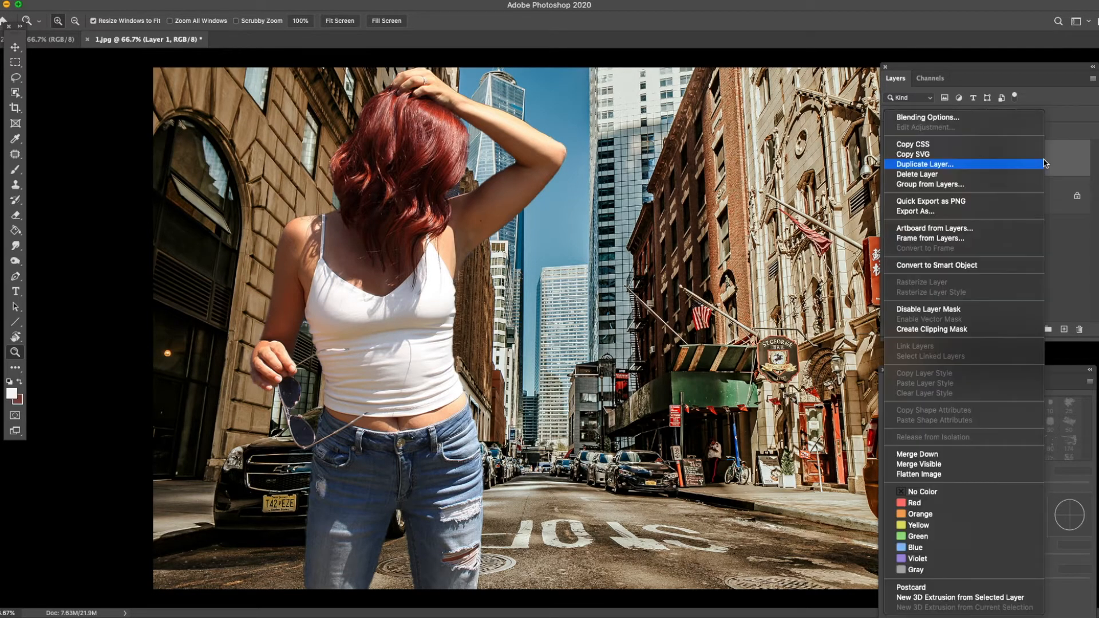
{"action": "left_click", "coordinate": [1060, 204]}
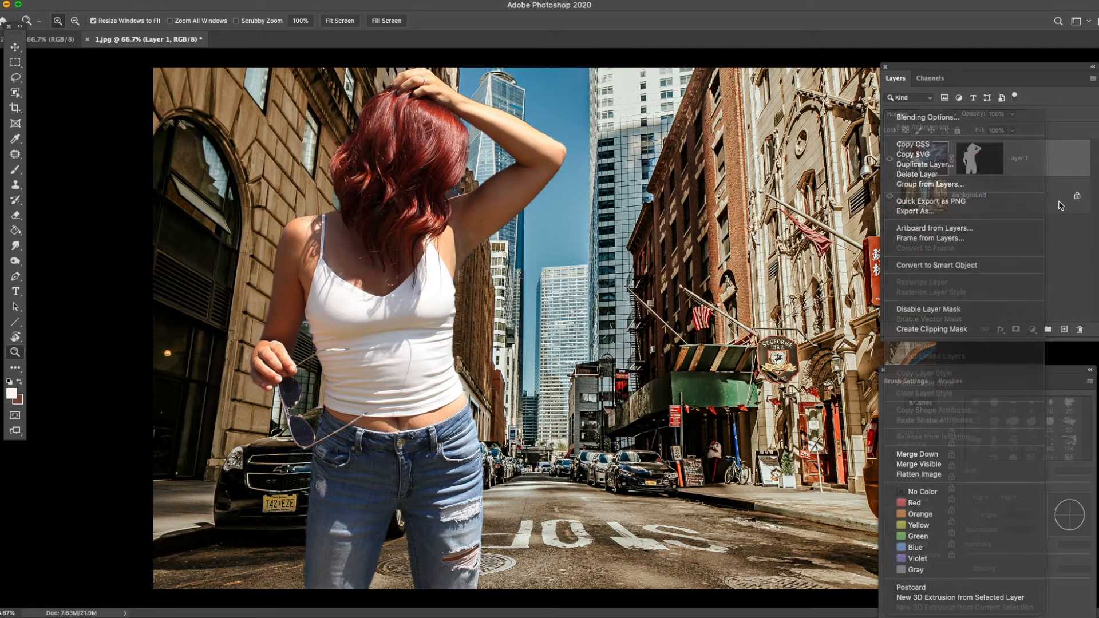
{"action": "right_click", "coordinate": [1050, 163]}
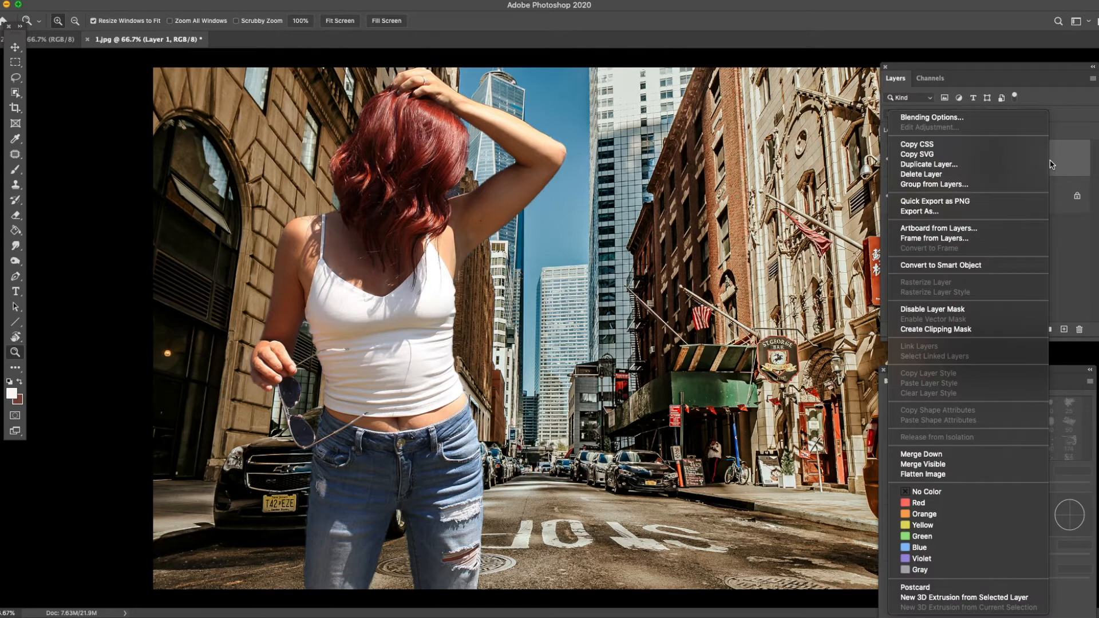
{"action": "left_click", "coordinate": [983, 266]}
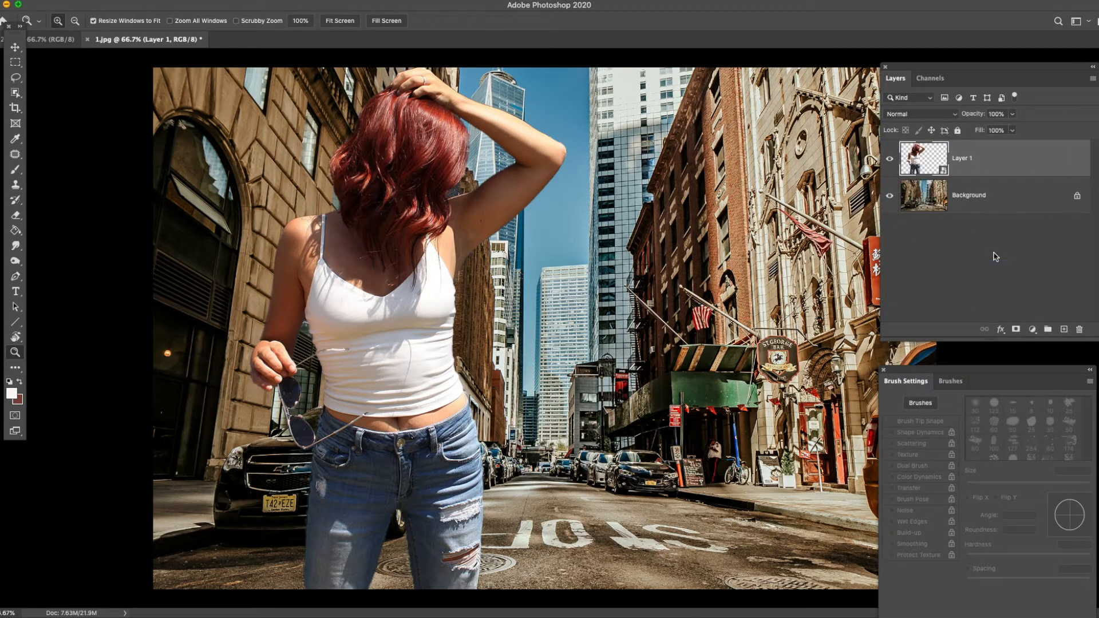
{"action": "right_click", "coordinate": [1020, 166]}
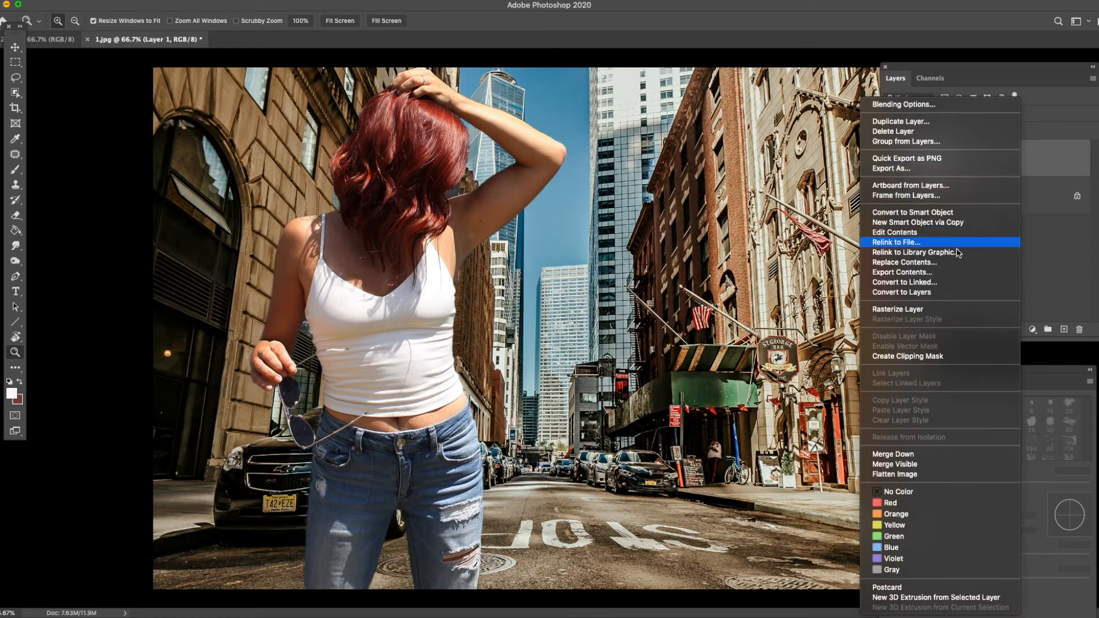
{"action": "left_click", "coordinate": [936, 309]}
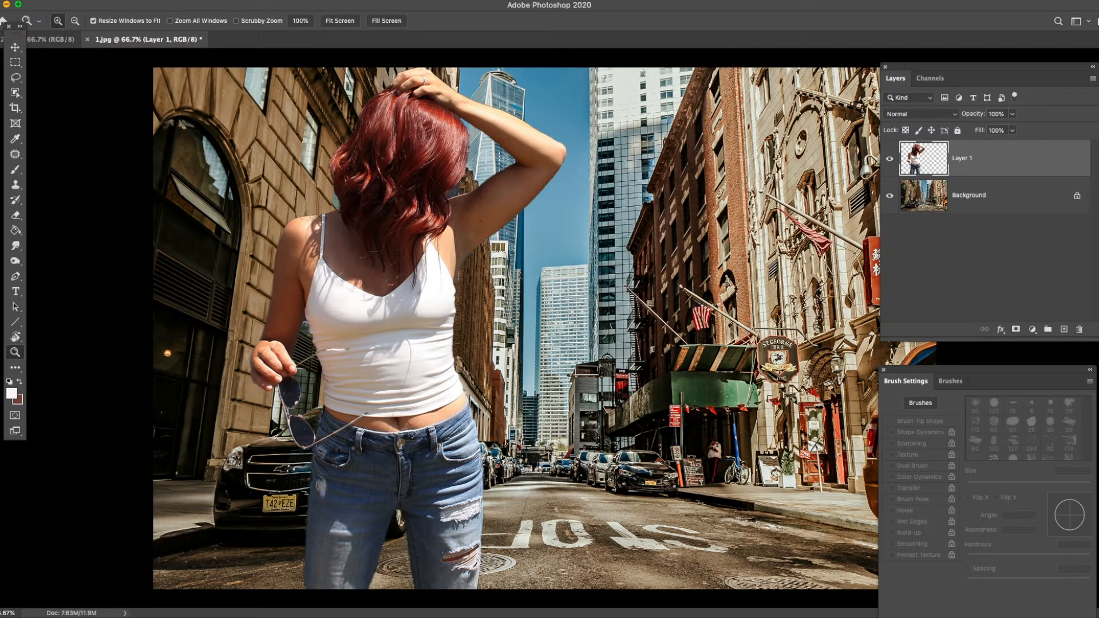
- Darken the woman on Layer 1 with an Exposure adjustment, setting Gamma Correction to 0.78
{"action": "left_click", "coordinate": [137, 0]}
{"action": "mouse_move", "coordinate": [154, 26]}
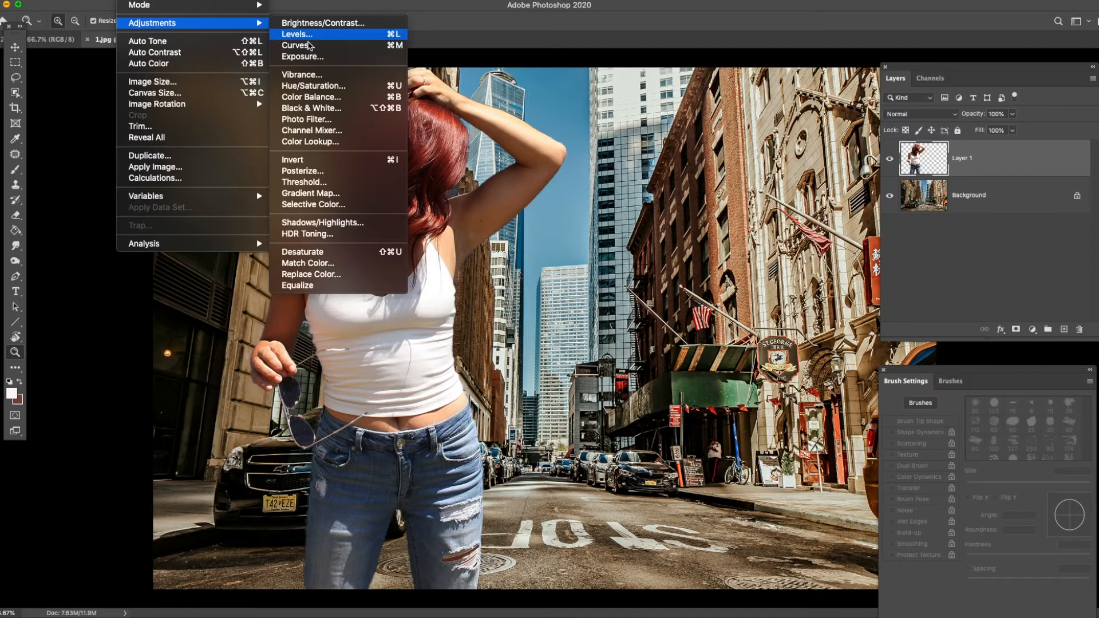
{"action": "left_click", "coordinate": [332, 57]}
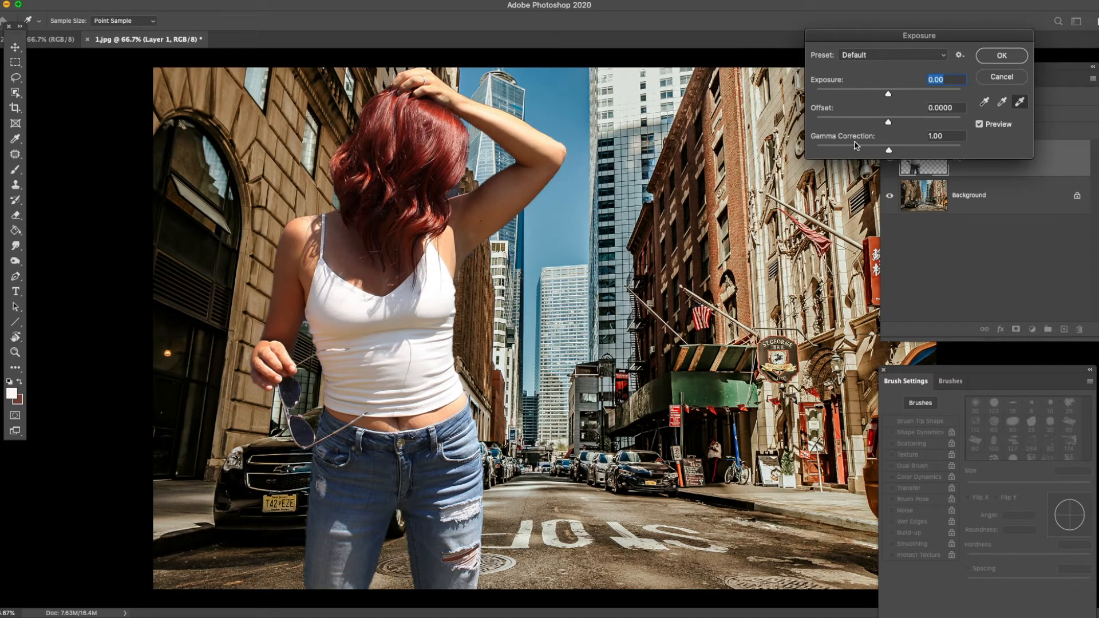
{"action": "left_click_drag", "start_coordinate": [889, 150], "coordinate": [896, 154]}
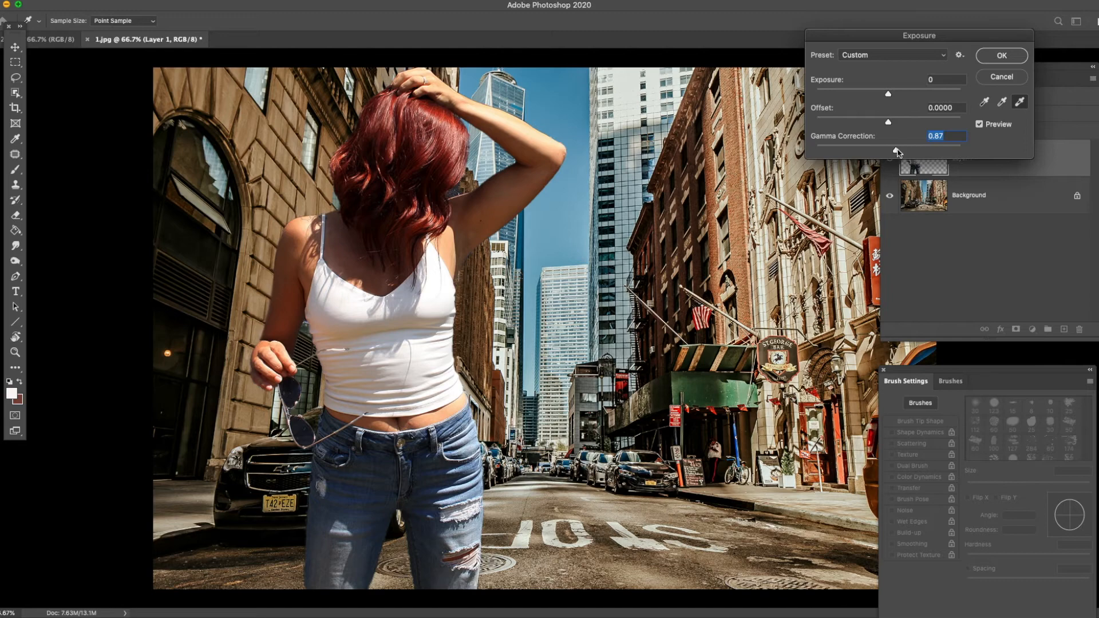
{"action": "left_click_drag", "start_coordinate": [899, 153], "coordinate": [901, 153]}
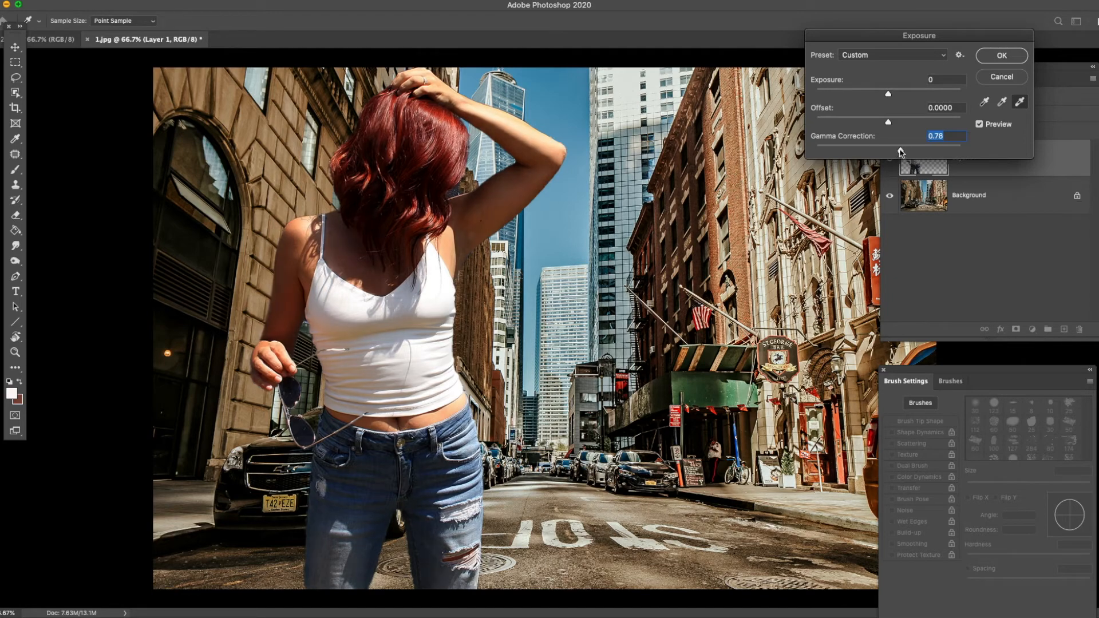
{"action": "left_click", "coordinate": [989, 60]}
{"action": "key", "text": "z"}
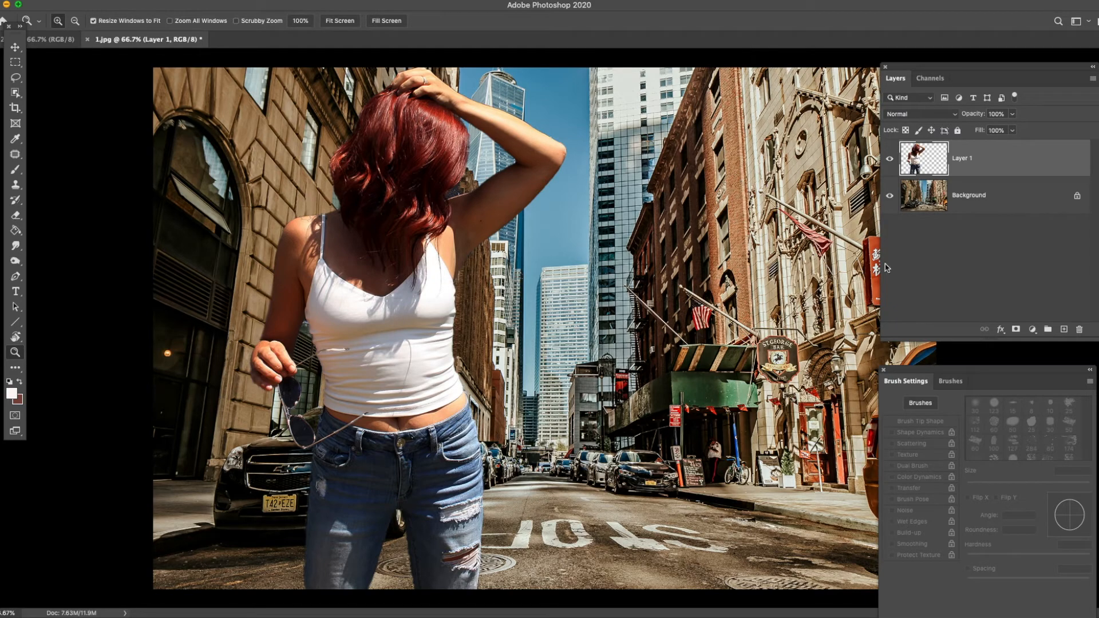
- Move the Brush Settings panel aside and slightly increase the woman's hue and saturation on Layer 1 with a Hue/Saturation adjustment
{"action": "left_click_drag", "start_coordinate": [928, 372], "coordinate": [994, 361]}
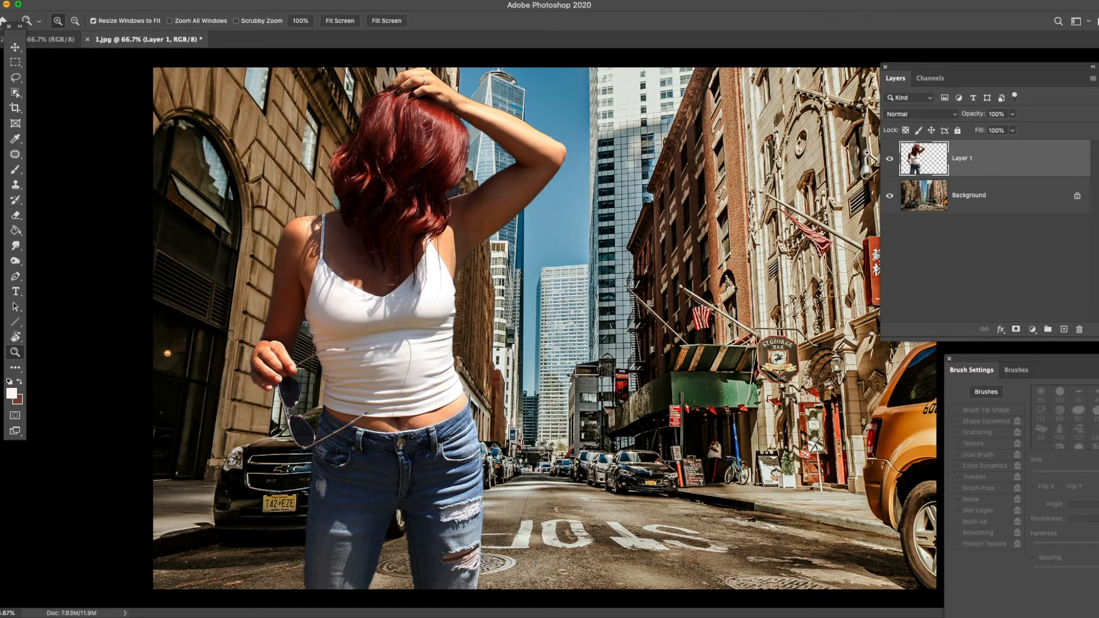
{"action": "left_click", "coordinate": [143, 2]}
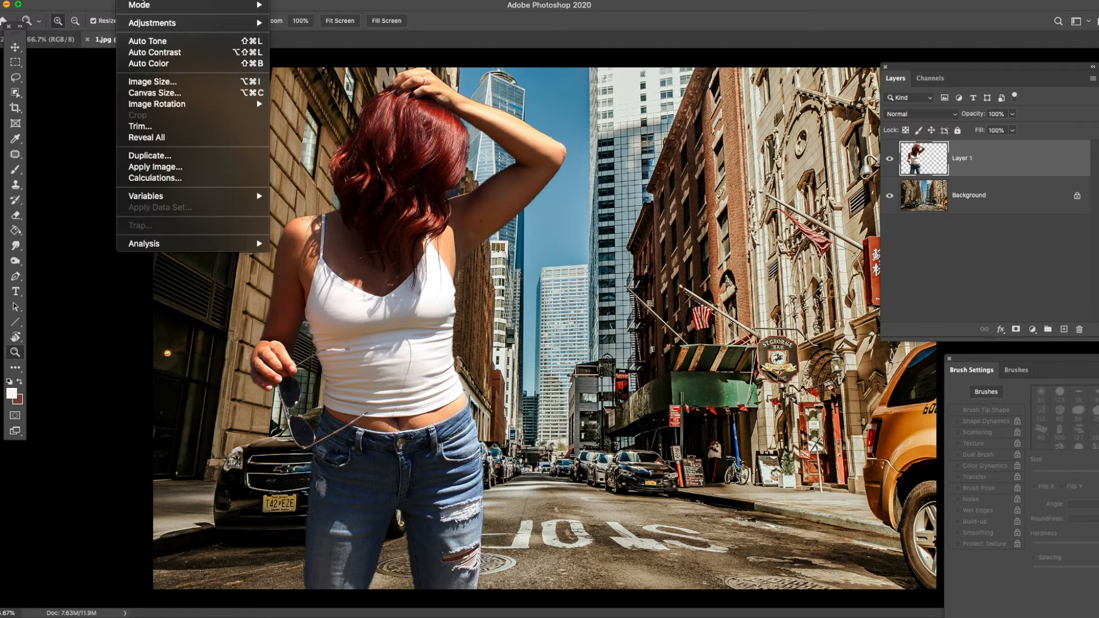
{"action": "mouse_move", "coordinate": [153, 26]}
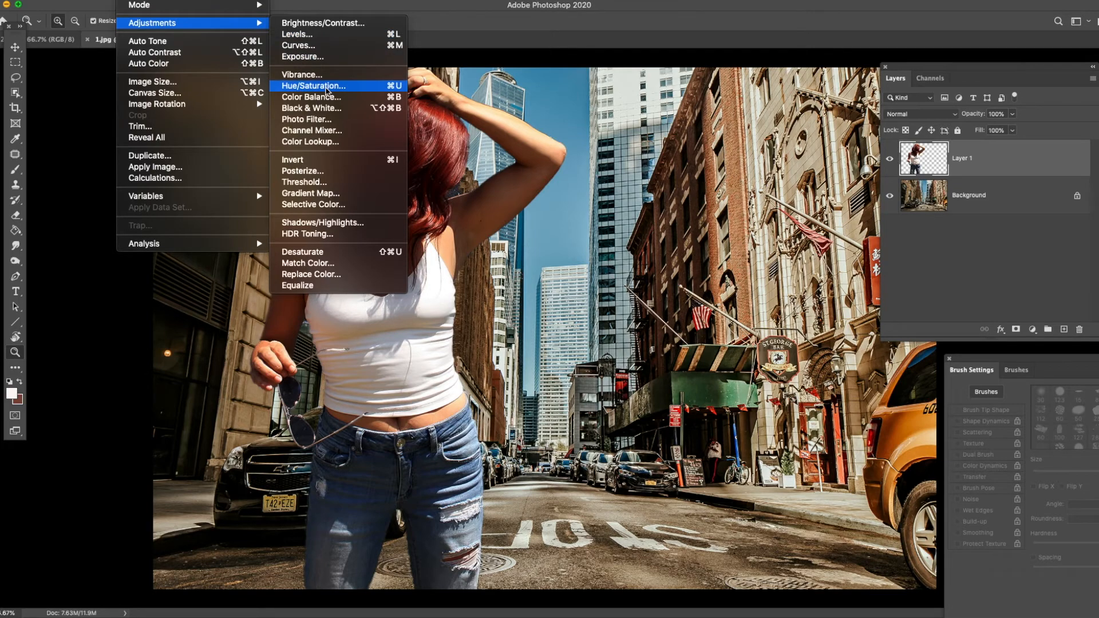
{"action": "left_click", "coordinate": [326, 87]}
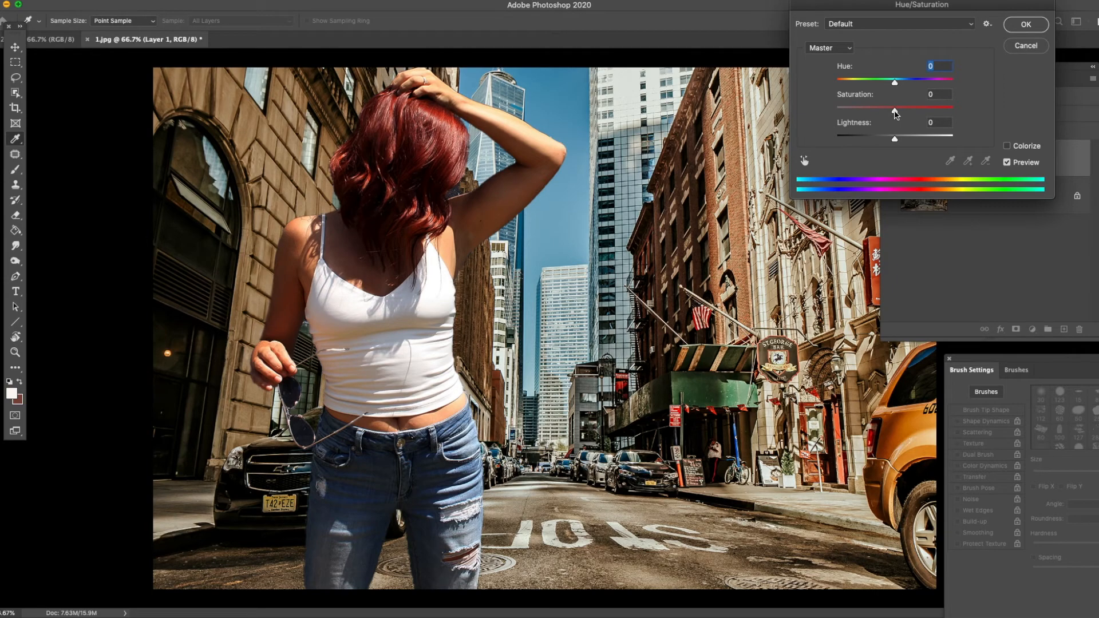
{"action": "left_click_drag", "start_coordinate": [895, 115], "coordinate": [901, 117]}
{"action": "left_click_drag", "start_coordinate": [895, 83], "coordinate": [895, 83]}
{"action": "left_click", "coordinate": [897, 84]}
{"action": "left_click", "coordinate": [1022, 25]}
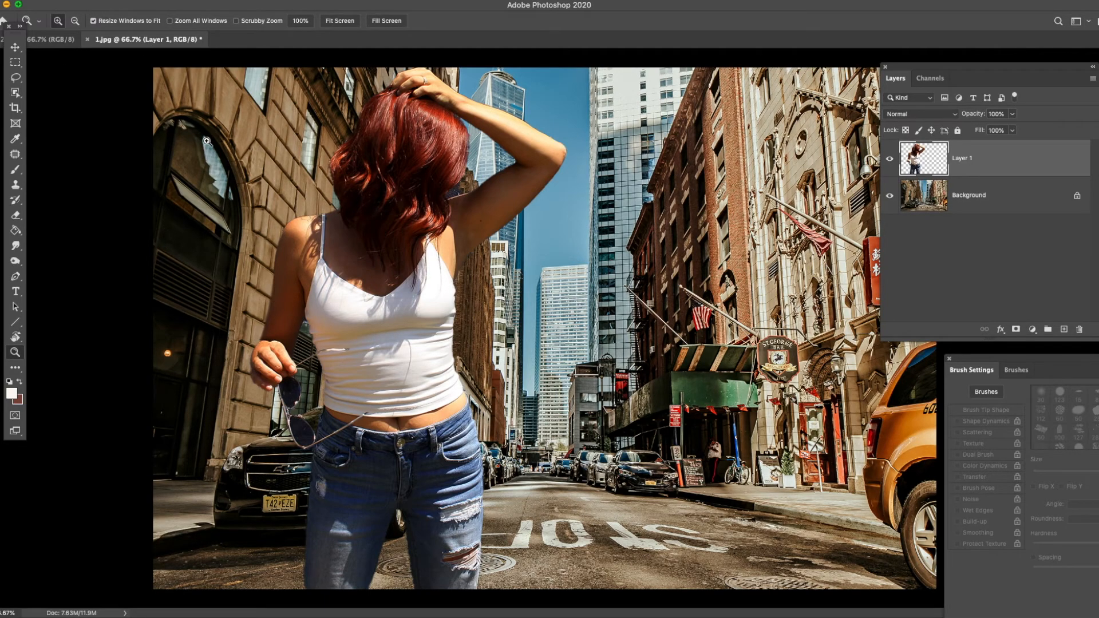
- Run the automatic corrections on Layer 1 in this order: Auto Color, Auto Tone, Auto Contrast
{"action": "left_click", "coordinate": [133, 1]}
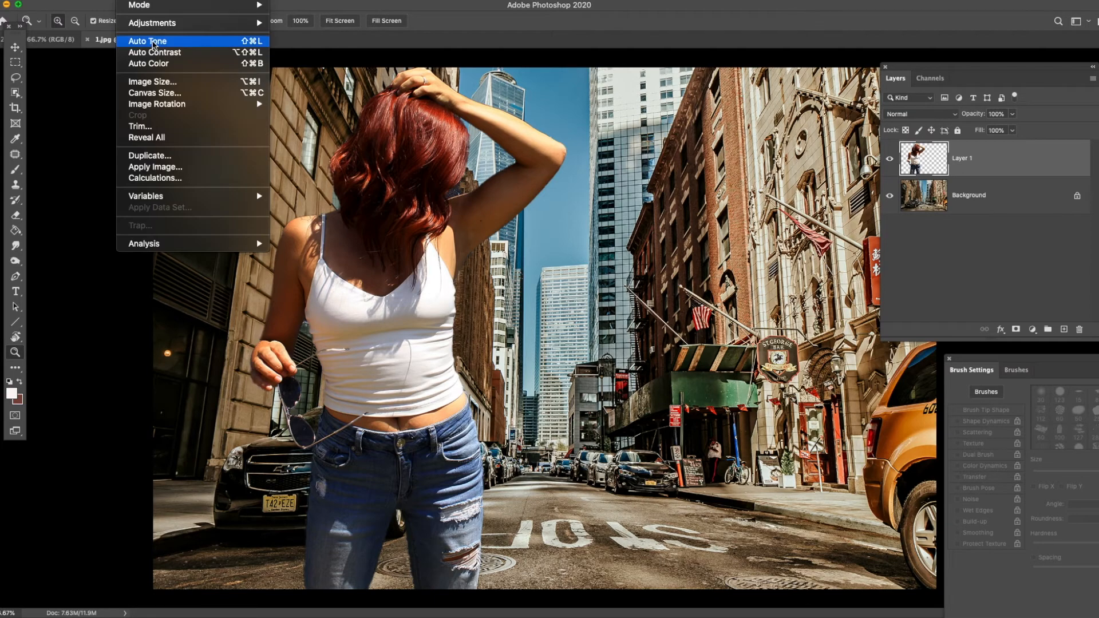
{"action": "left_click", "coordinate": [159, 66]}
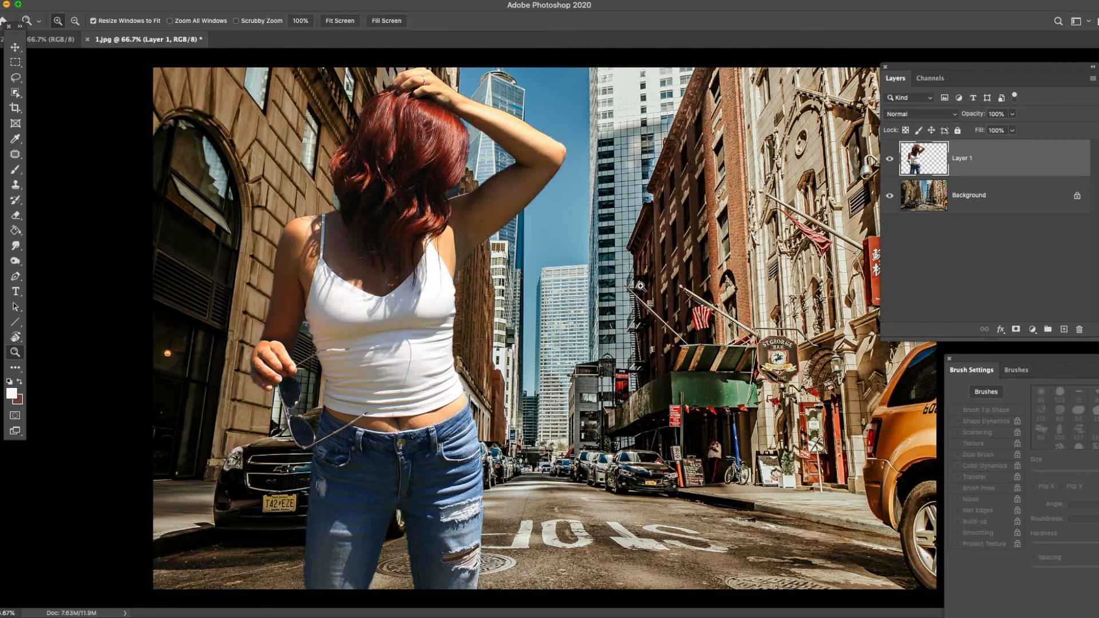
{"action": "left_click", "coordinate": [136, 0]}
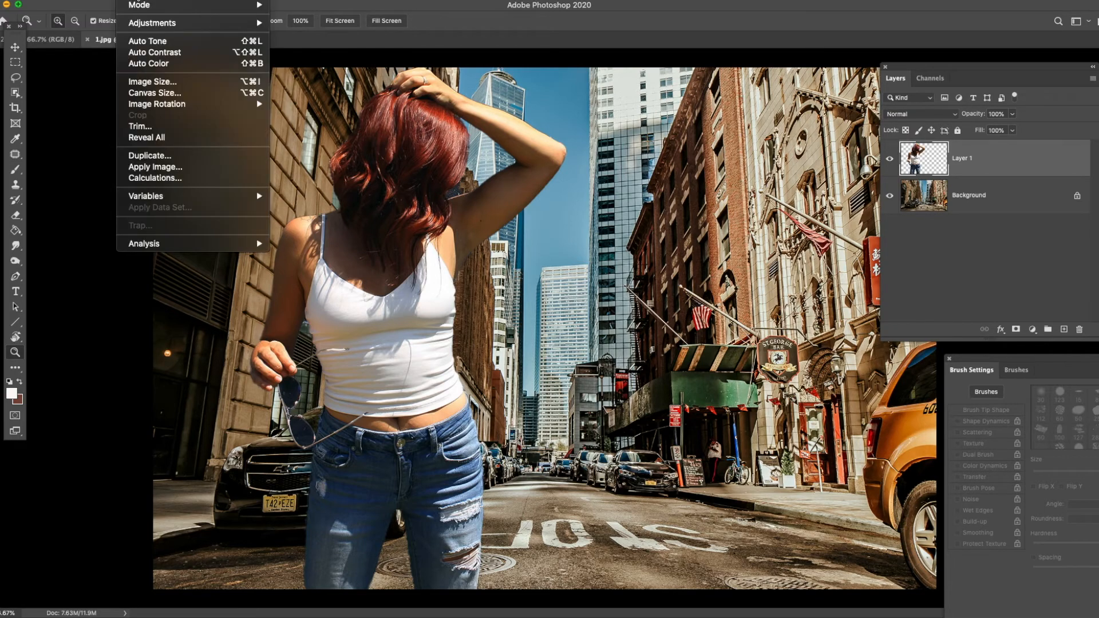
{"action": "left_click", "coordinate": [169, 42]}
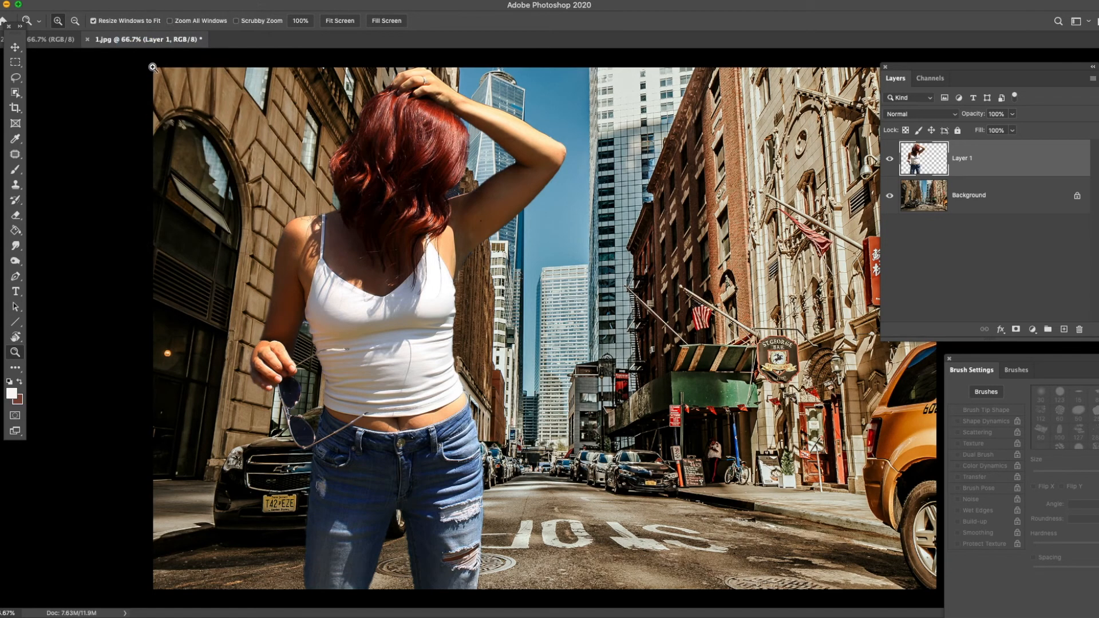
{"action": "left_click", "coordinate": [141, 0]}
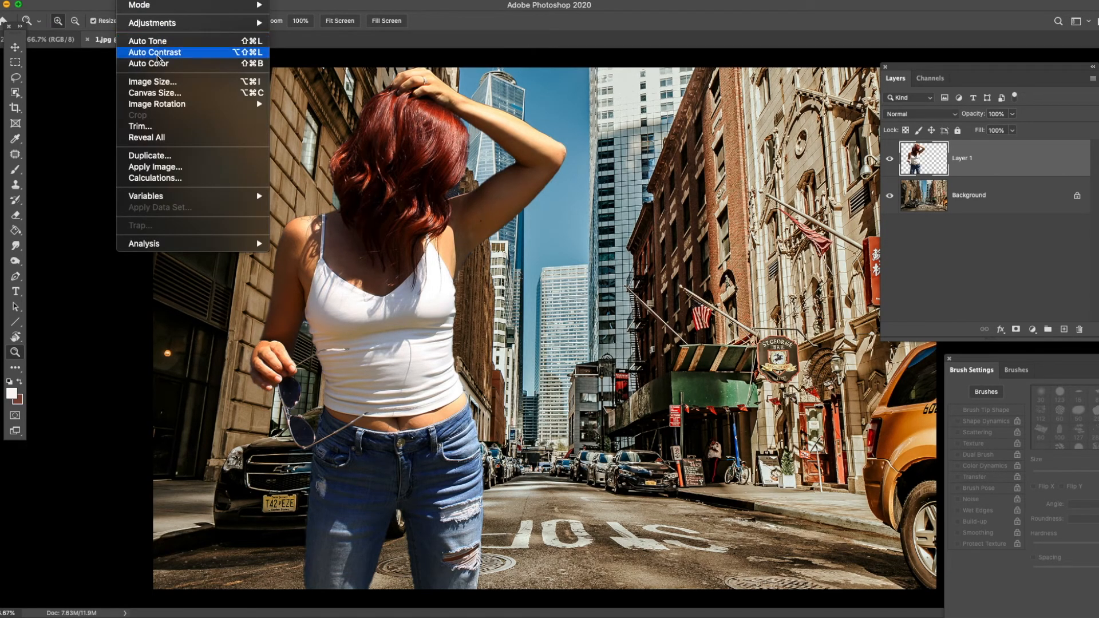
{"action": "left_click", "coordinate": [157, 55]}
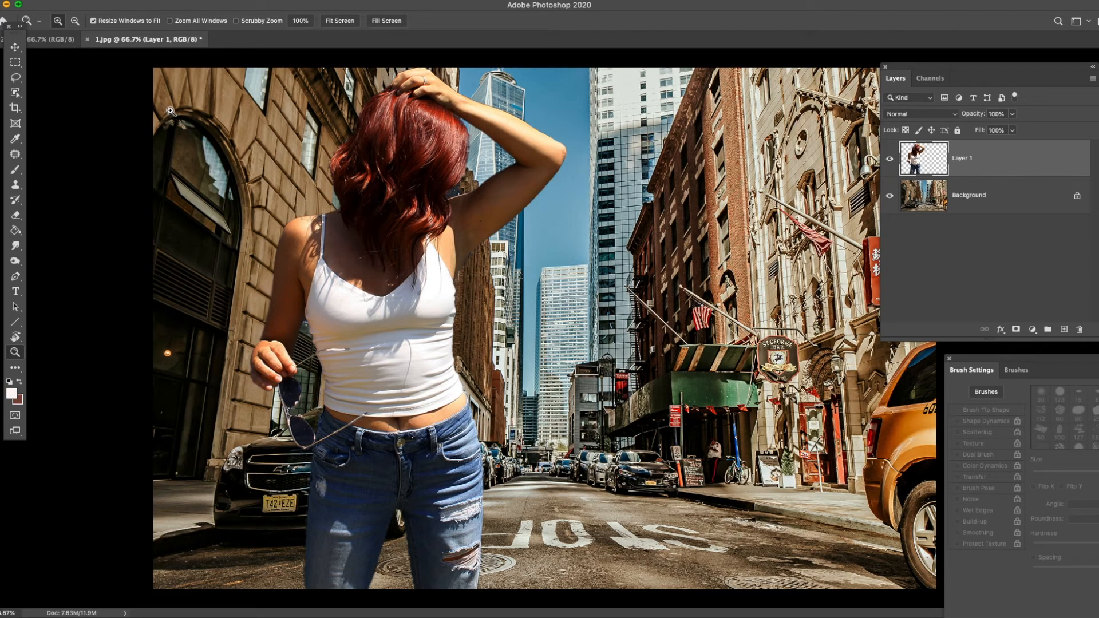
- Erase the leftover fringe under the woman's raised arm, along the armpit edge, using the Eraser at size 14
{"action": "left_click", "coordinate": [493, 261]}
{"action": "left_click", "coordinate": [493, 261]}
{"action": "left_click", "coordinate": [492, 261]}
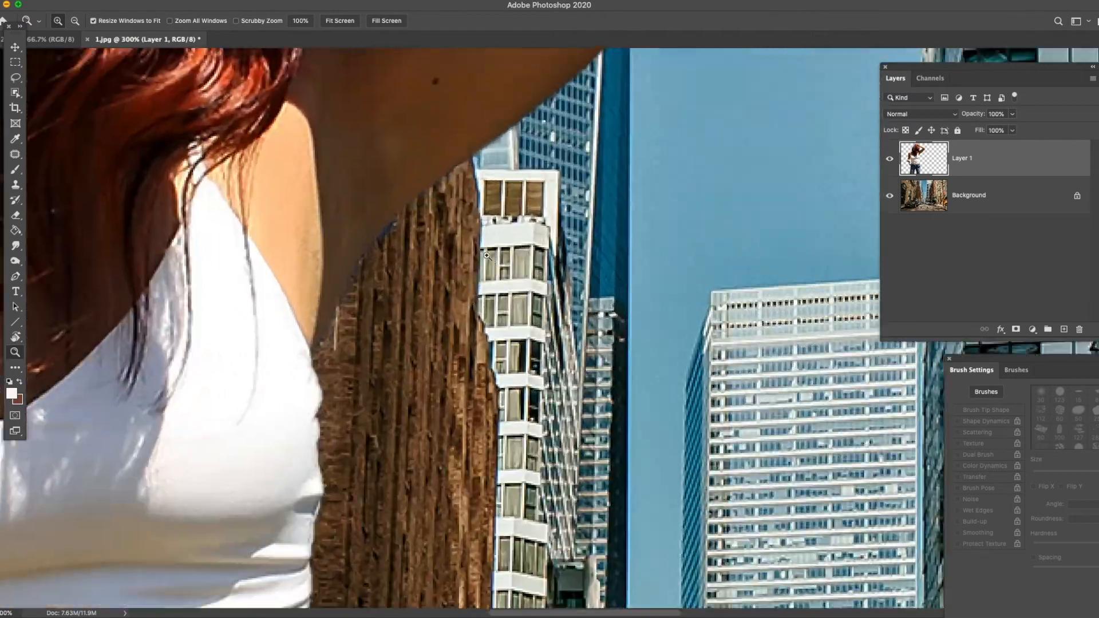
{"action": "left_click", "coordinate": [15, 170]}
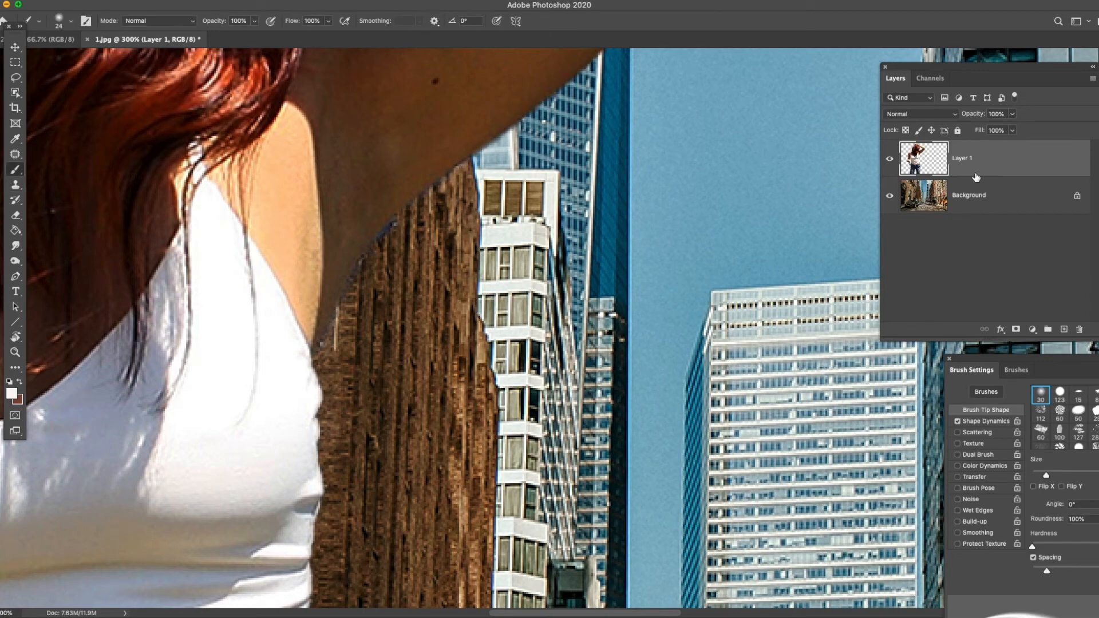
{"action": "left_click", "coordinate": [18, 220]}
{"action": "left_click", "coordinate": [56, 215]}
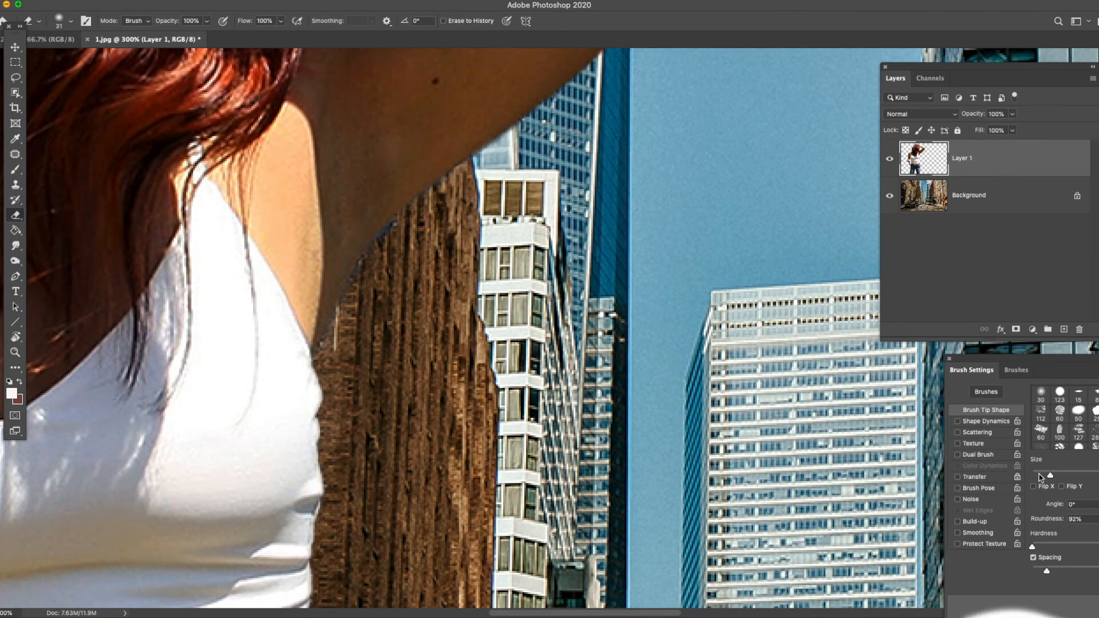
{"action": "left_click", "coordinate": [1040, 475]}
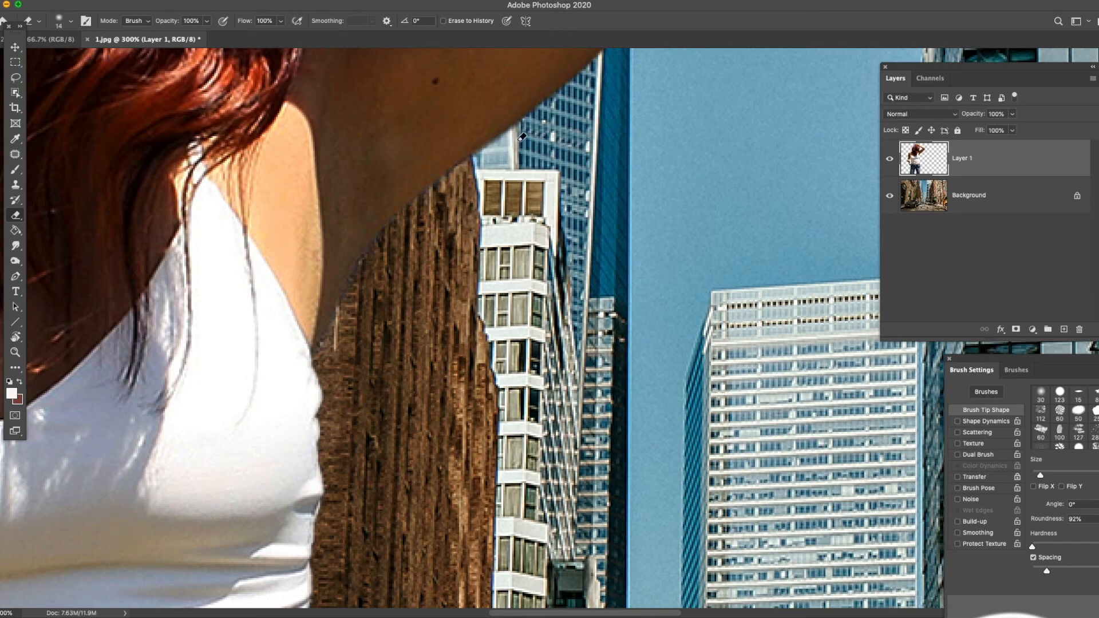
{"action": "left_click_drag", "start_coordinate": [359, 279], "coordinate": [321, 350]}
- View the whole composite at 50% and toggle the visibility of Layer 1 to compare the street with and without the woman
{"action": "left_click", "coordinate": [15, 352]}
{"action": "right_click", "coordinate": [307, 162]}
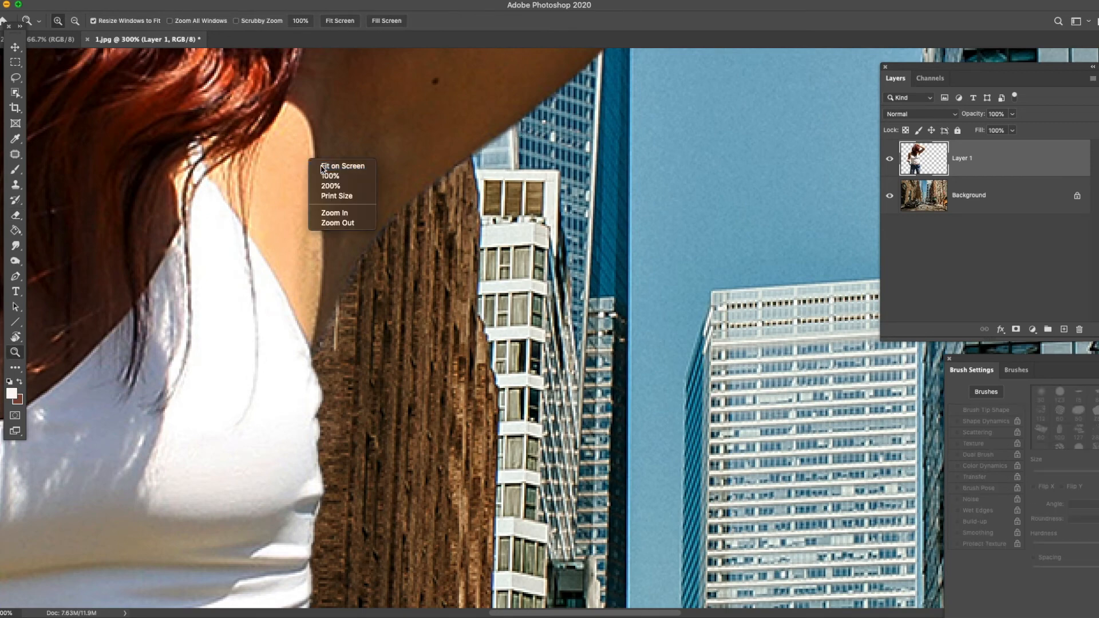
{"action": "left_click", "coordinate": [326, 165]}
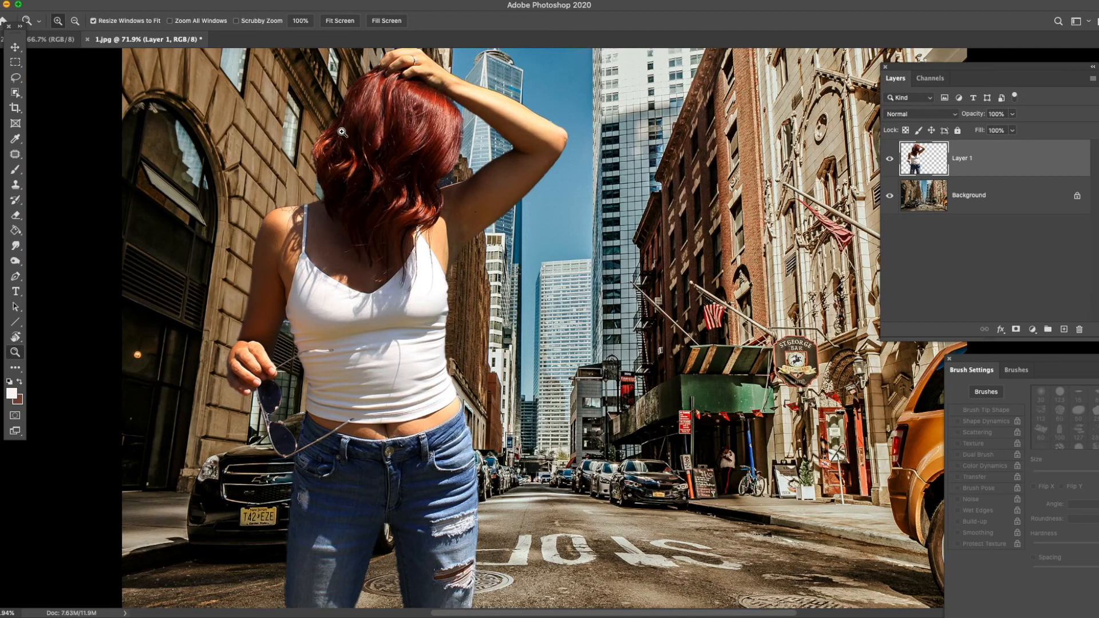
{"action": "key", "text": "alt"}
{"action": "left_click", "coordinate": [592, 282], "text": "alt"}
{"action": "left_click", "coordinate": [638, 265], "text": "alt"}
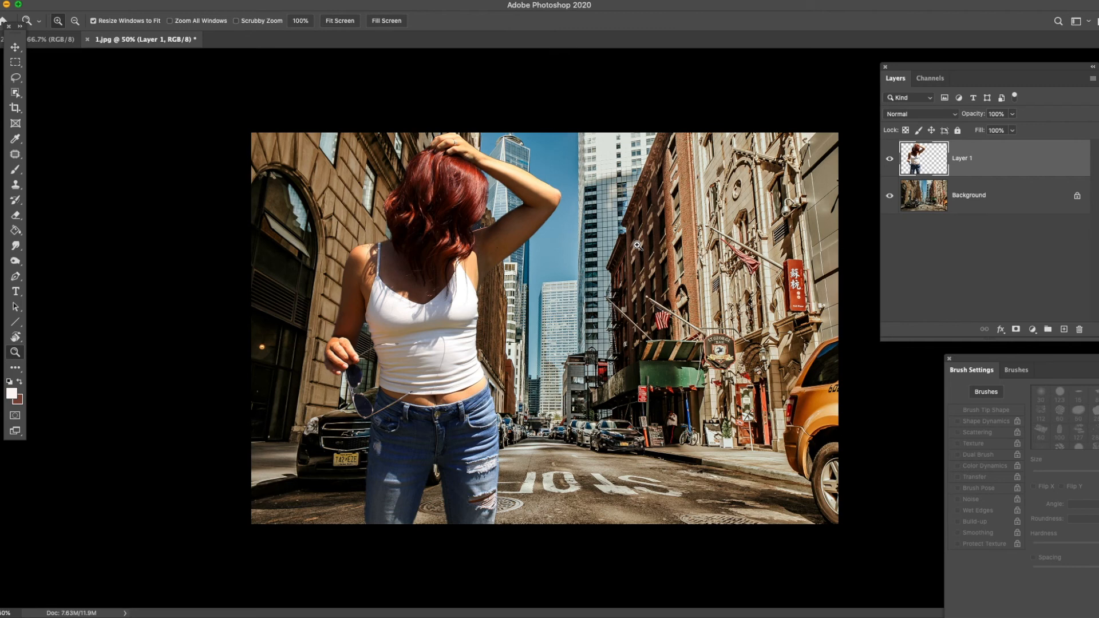
{"action": "left_click", "coordinate": [890, 159]}
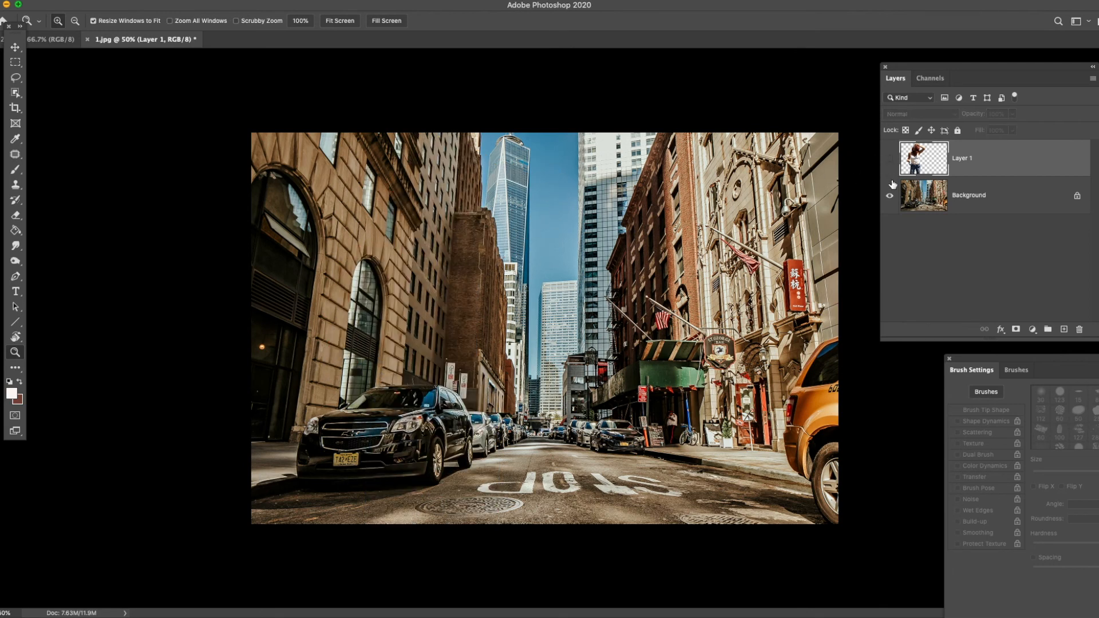
{"action": "left_click", "coordinate": [889, 163]}
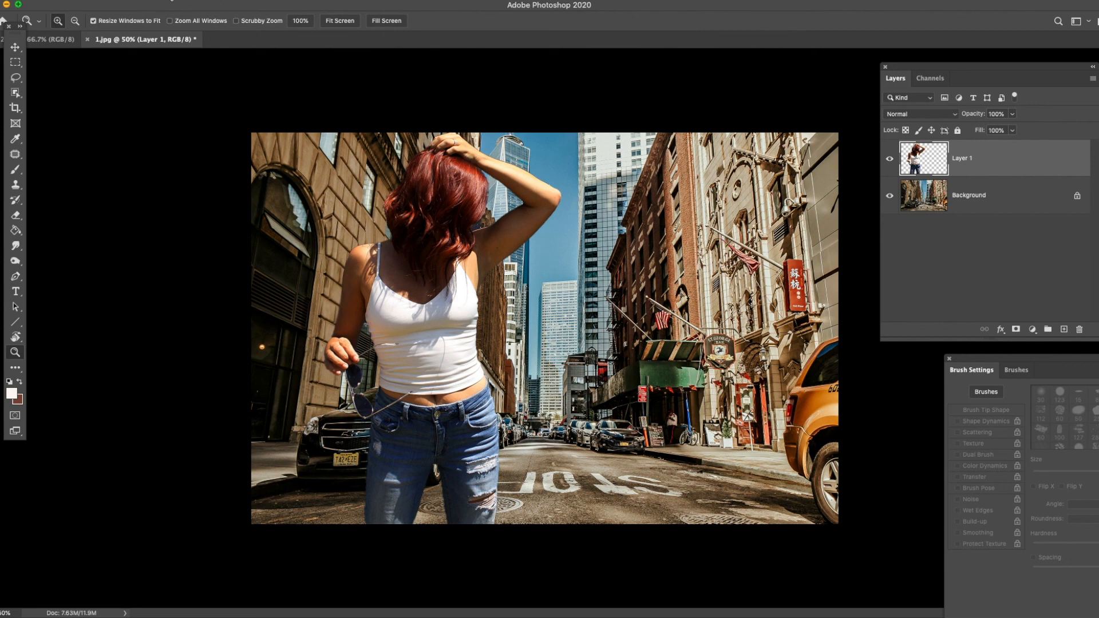
- Flatten the image into a single layer and start saving the composite with Save As
{"action": "left_click", "coordinate": [171, 0]}
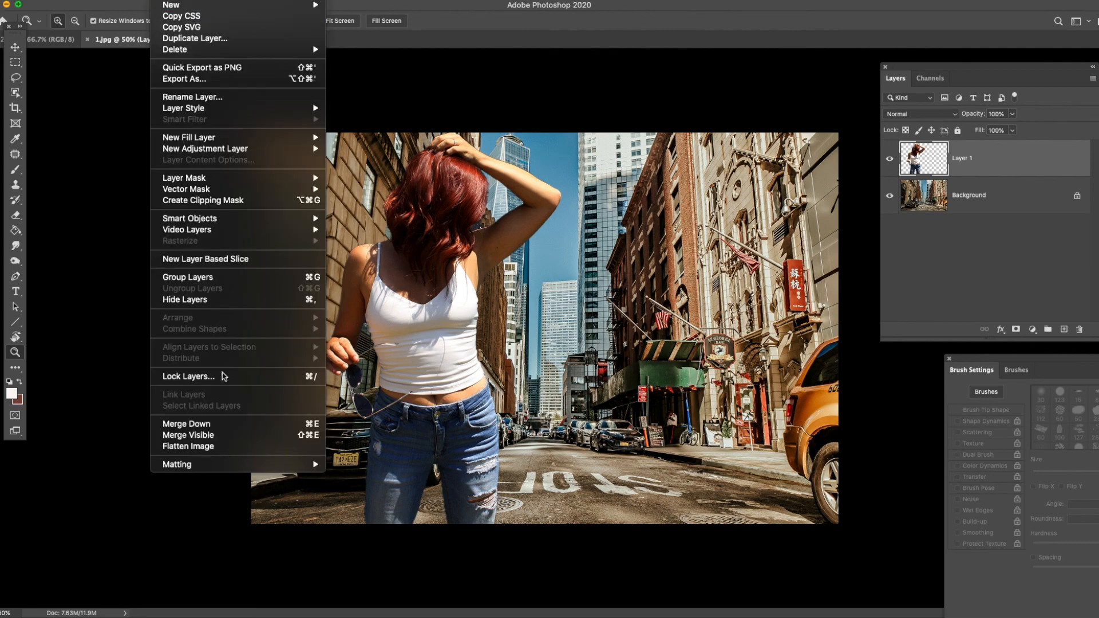
{"action": "left_click", "coordinate": [229, 445]}
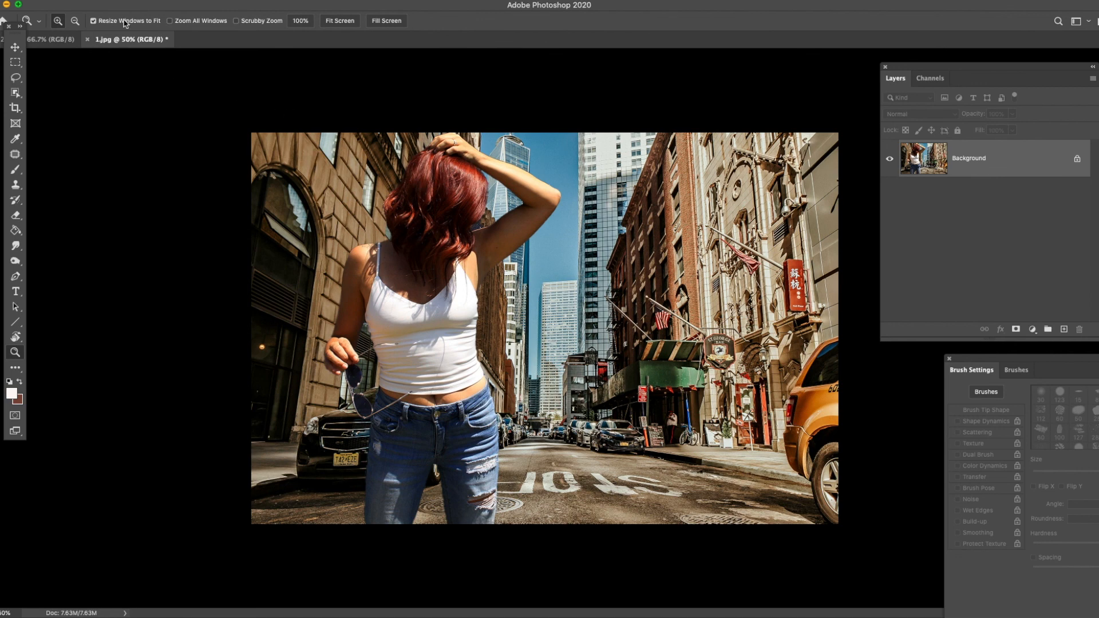
{"action": "left_click", "coordinate": [72, 3]}
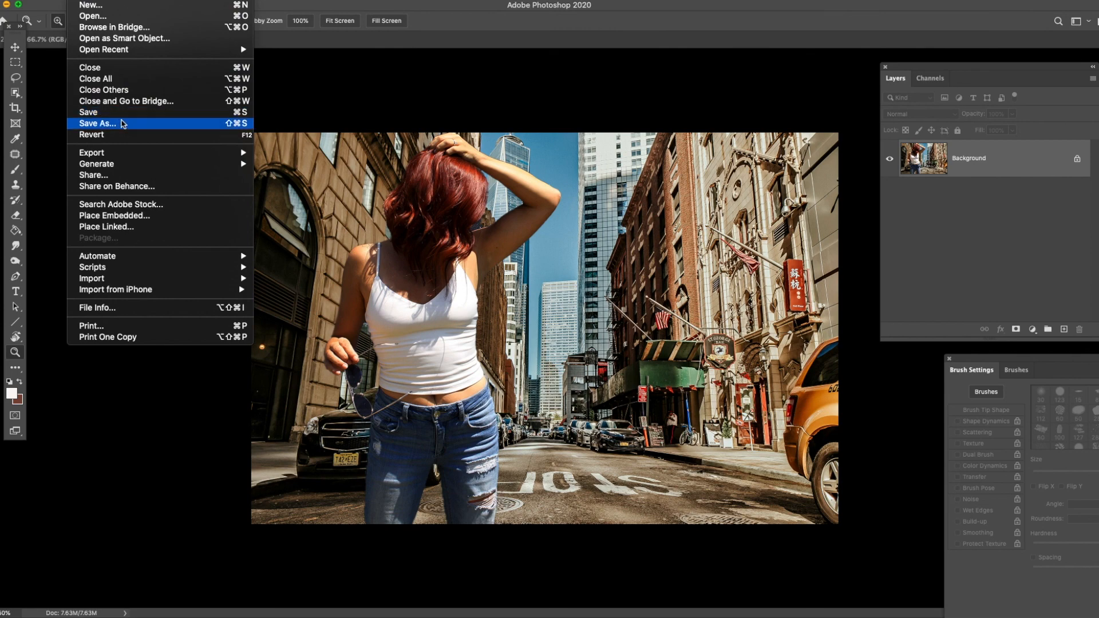
{"action": "left_click", "coordinate": [185, 131]}
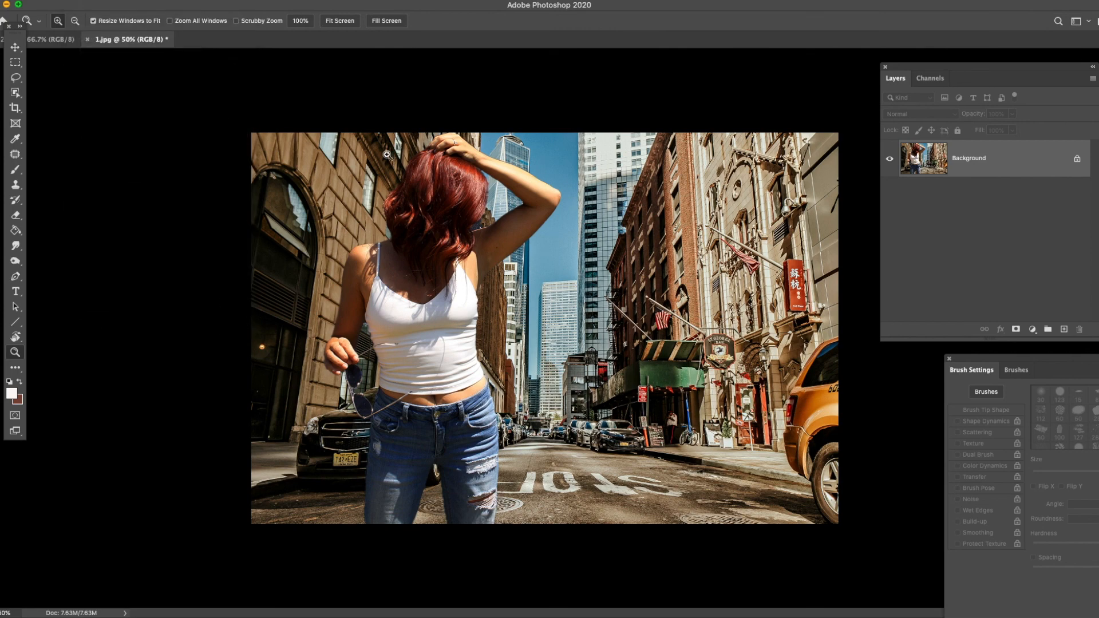